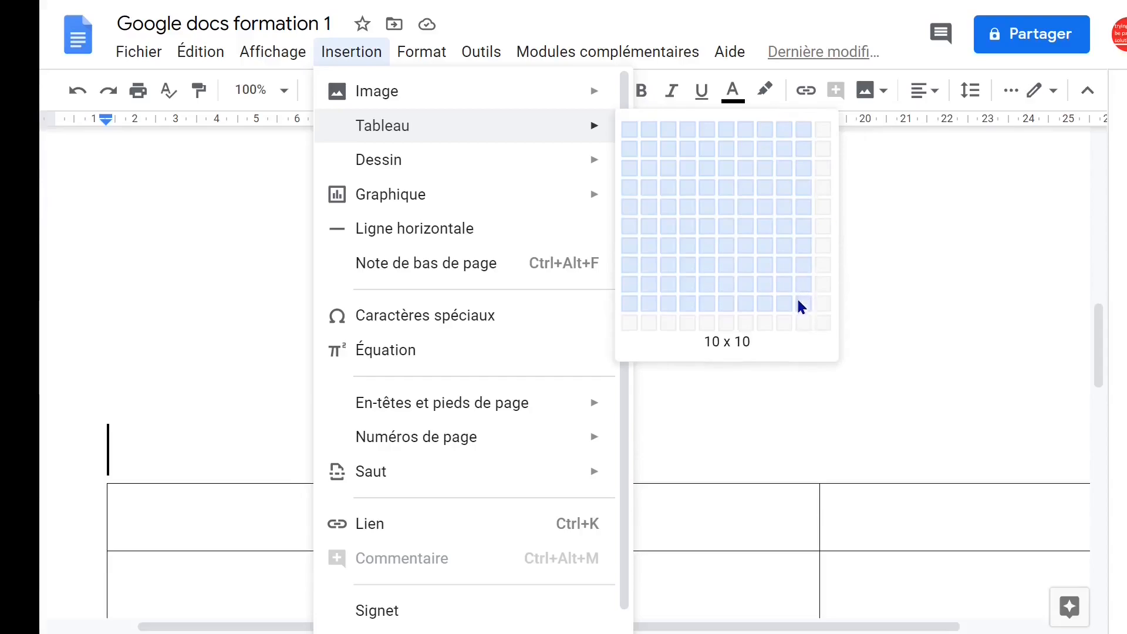
Step: Insert a 10 x 10 table at the blank line above the existing three-column table
left_click(801, 306)
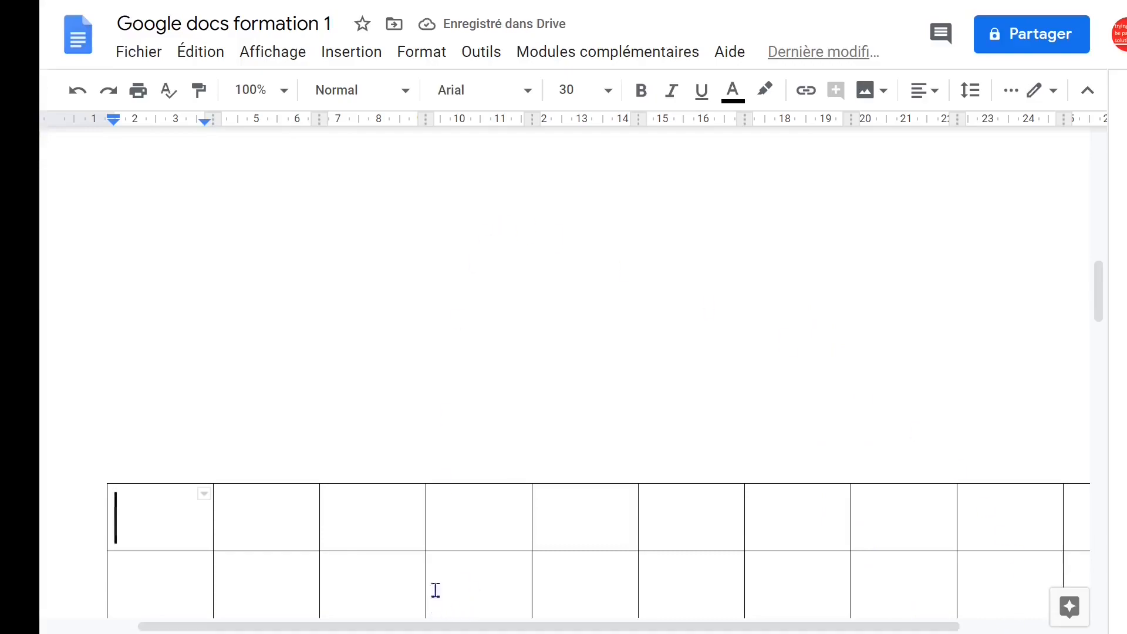
scroll(678, 457, "down", 5)
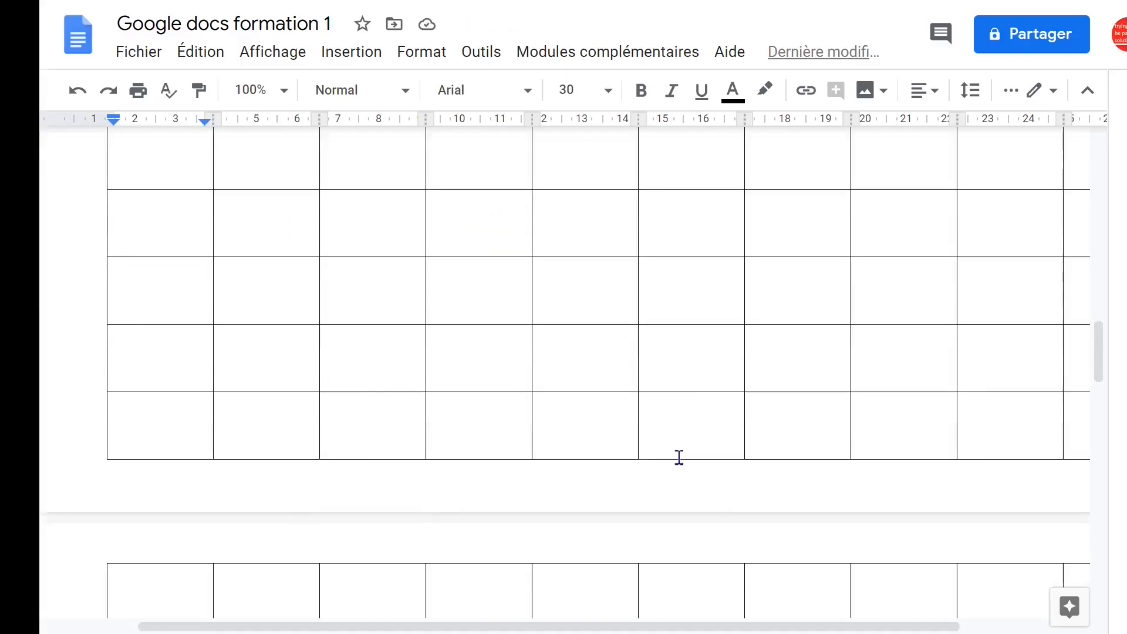
scroll(623, 425, "down", 10)
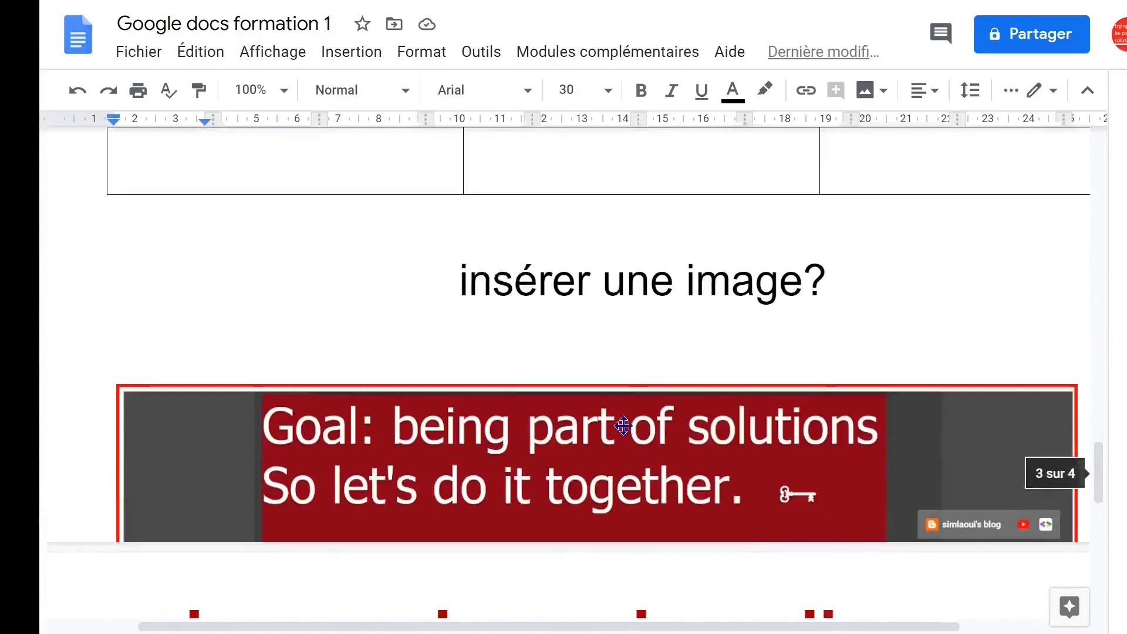
scroll(622, 425, "up", 10)
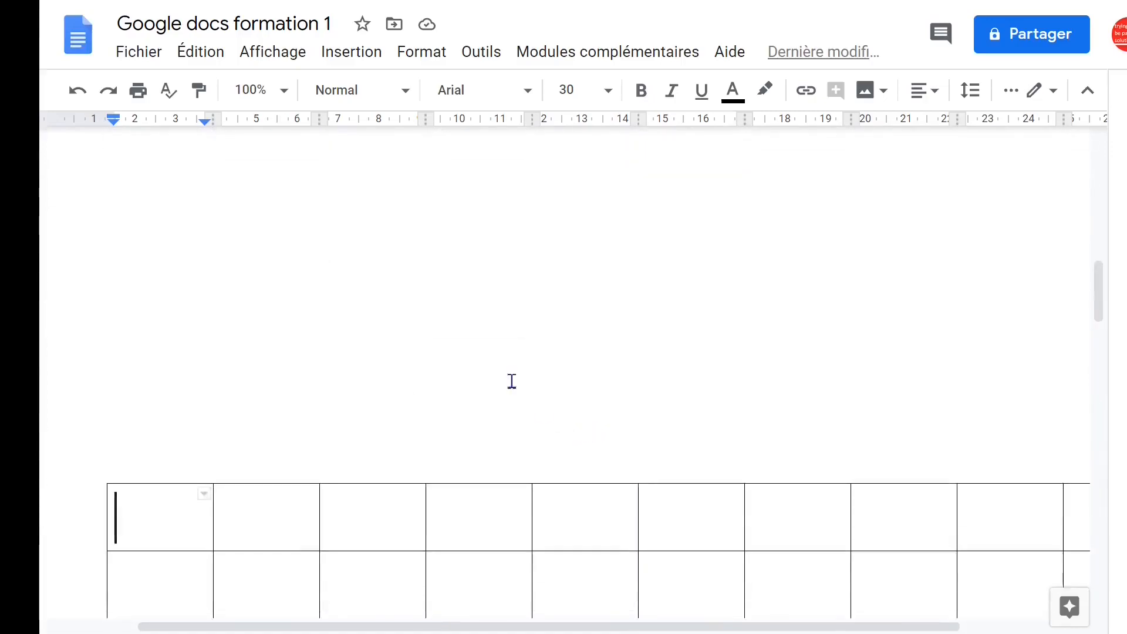
Step: Set the document zoom to fit the window (Ajuster à la fenêtre)
left_click(286, 92)
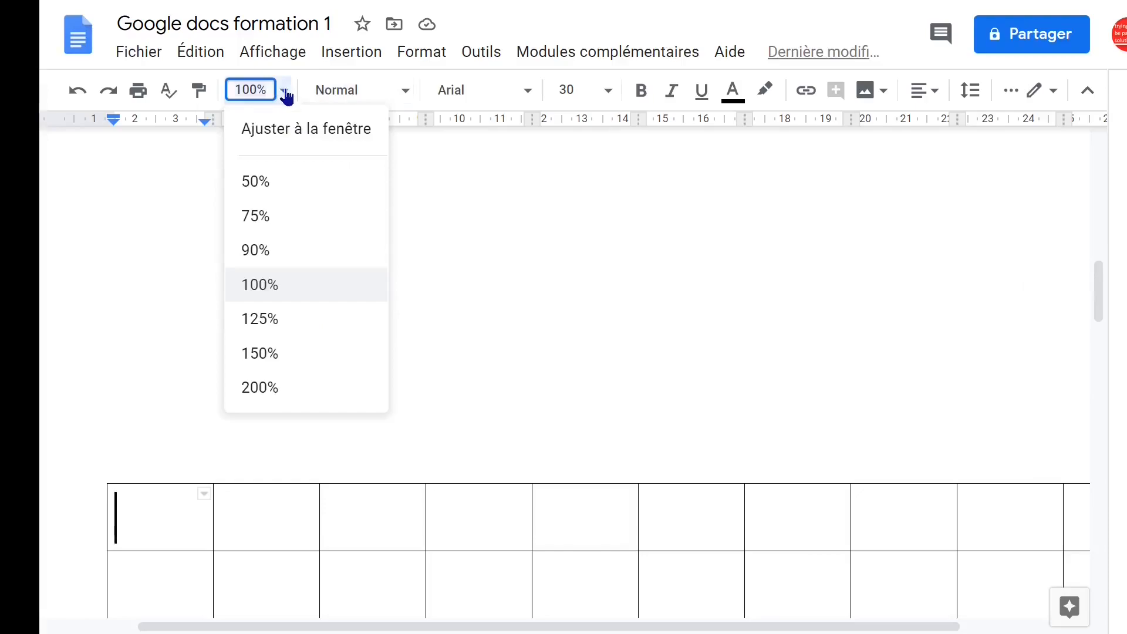
left_click(300, 133)
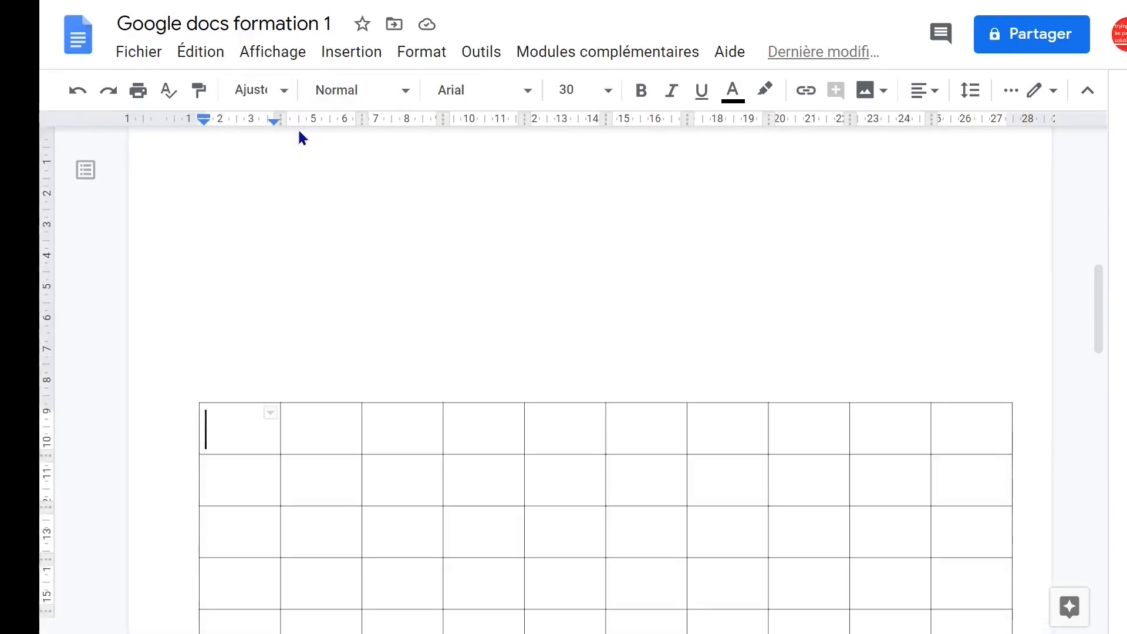
left_click(289, 94)
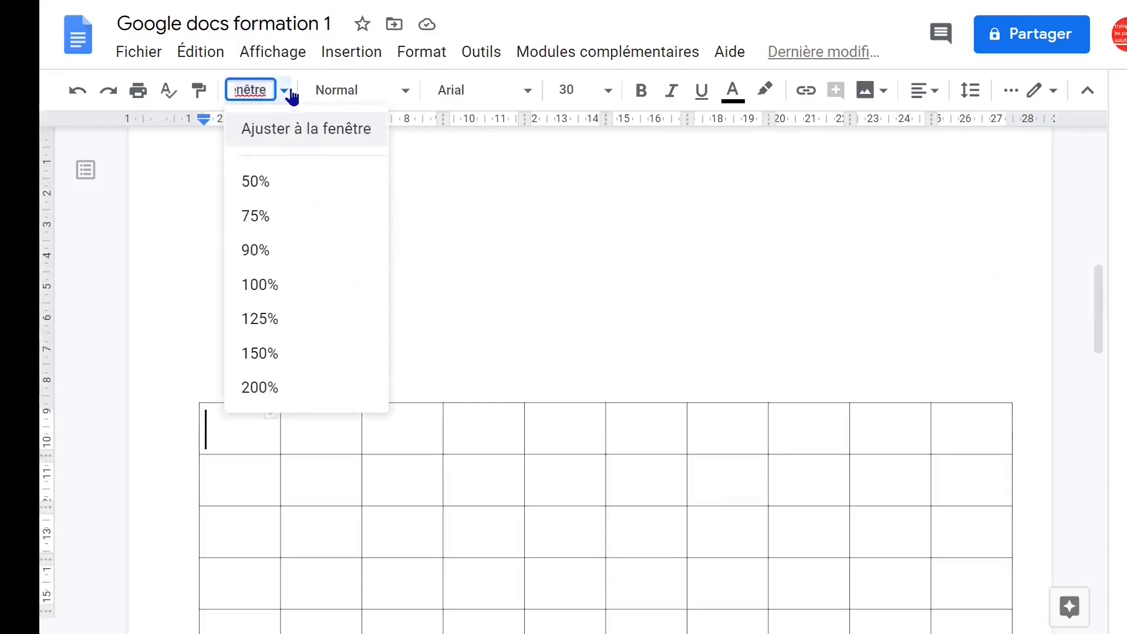
left_click(284, 125)
left_click(683, 277)
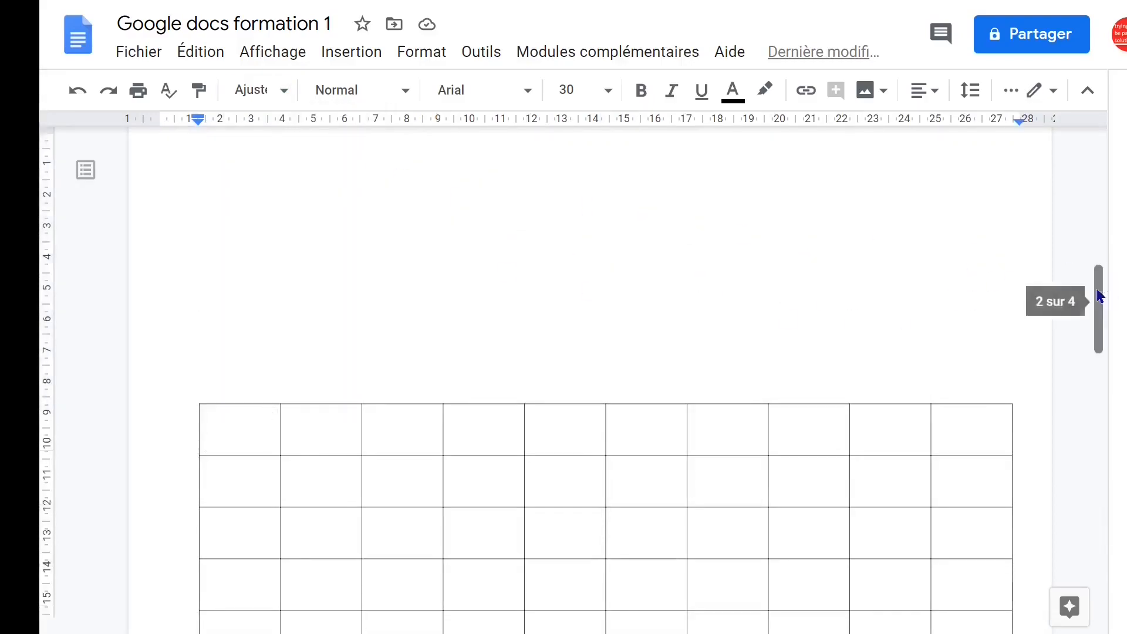
Step: Insert a page break on the blank line above the 10 x 10 table
left_click_drag(1099, 296, 1098, 418)
scroll(1095, 364, "up", 1)
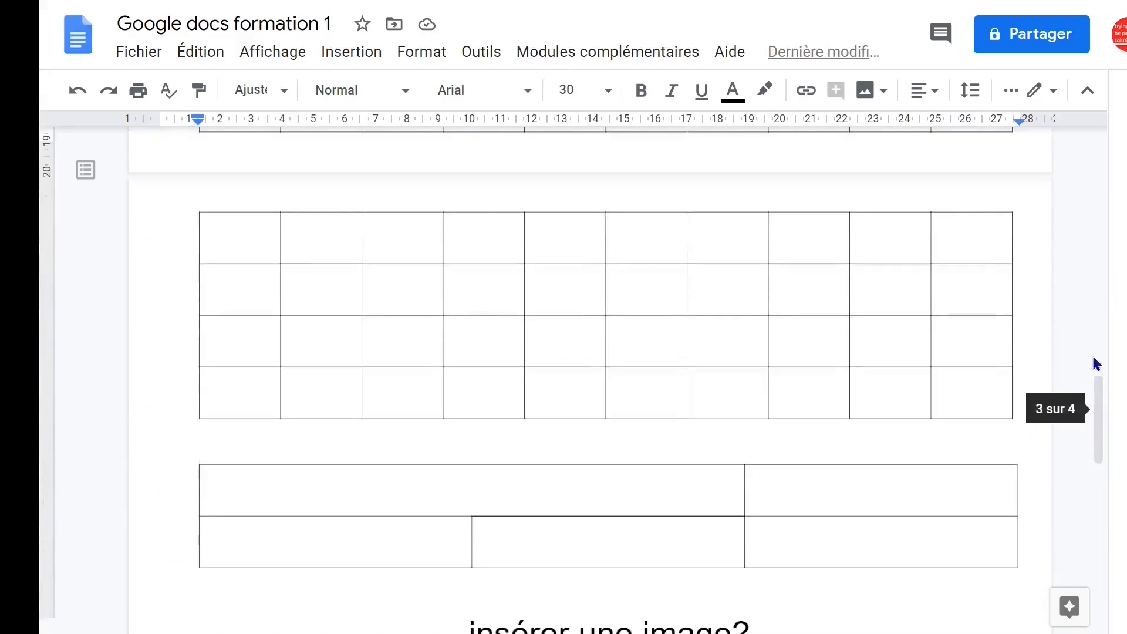
scroll(1106, 296, "up", 15)
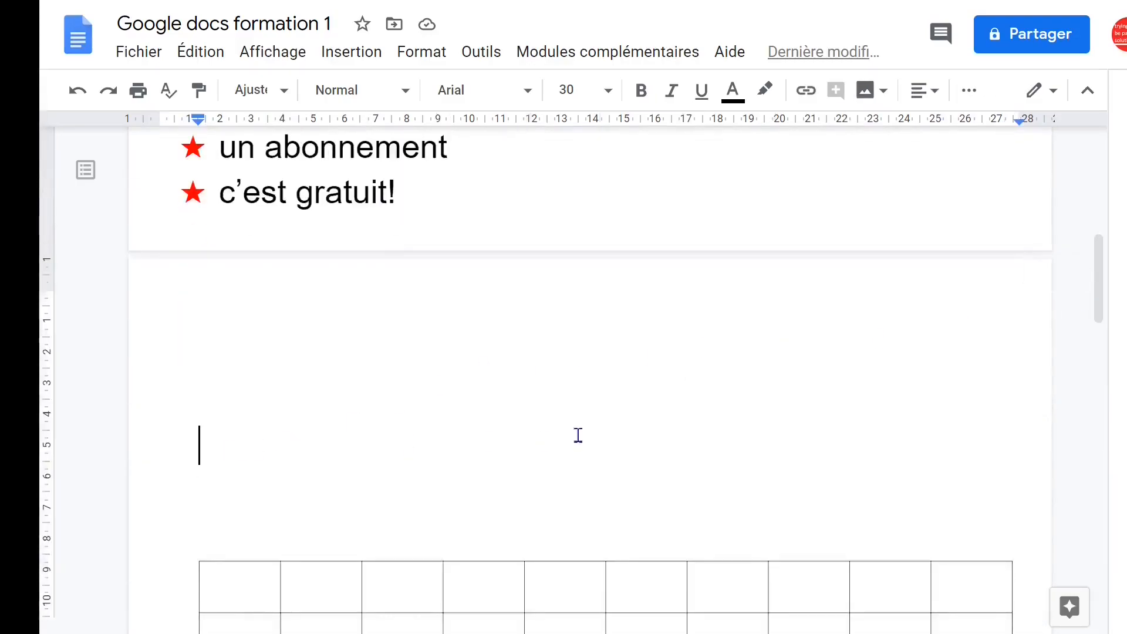
key("ctrl+Return")
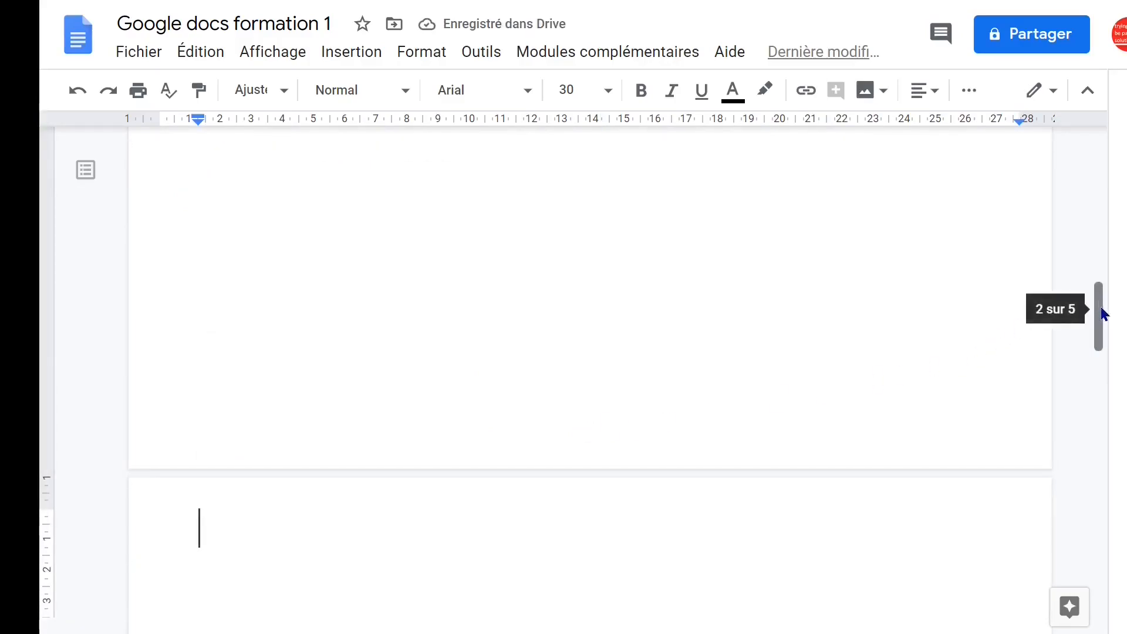
Step: Merge the first two cells of the 10 x 10 table's first row
left_click_drag(1098, 321, 1094, 396)
left_click(1091, 392)
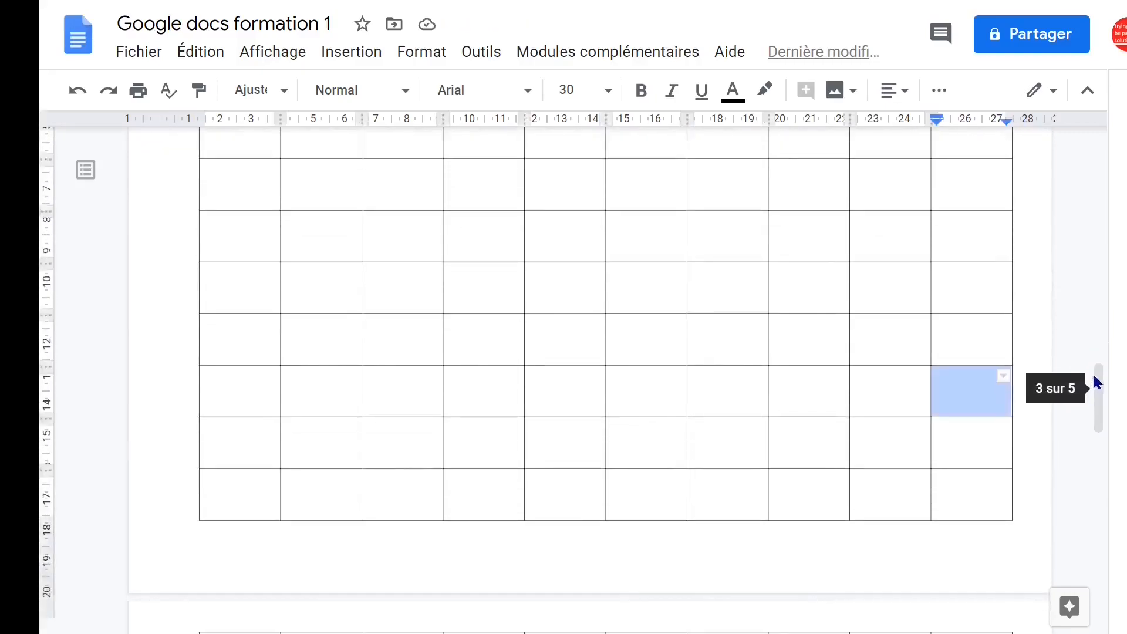
left_click(229, 147)
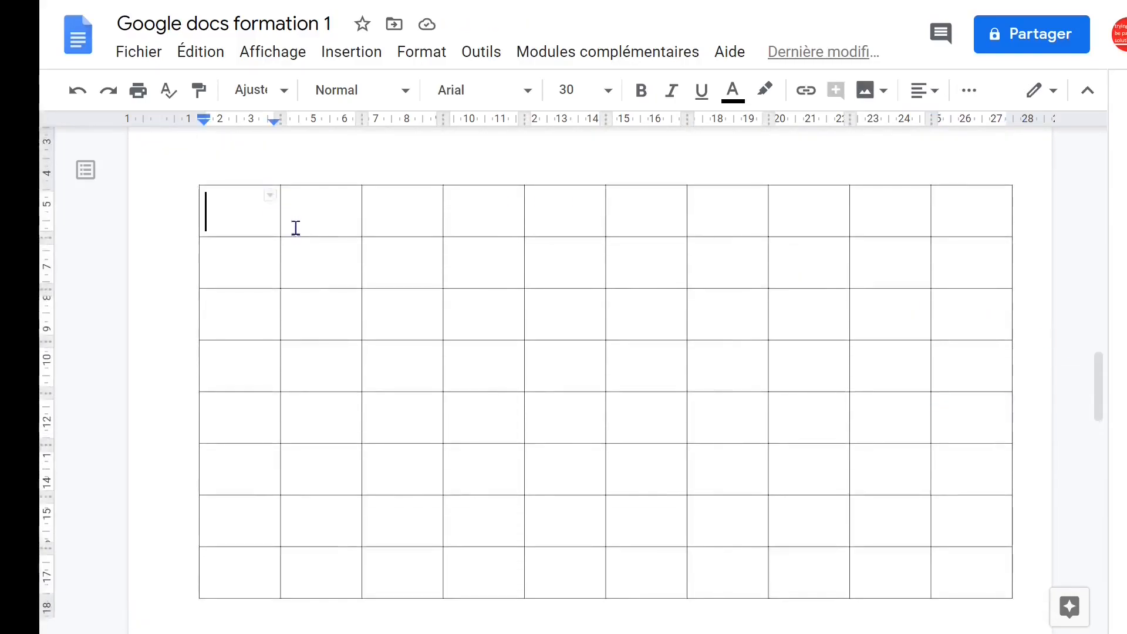
left_click(317, 219)
left_click(237, 219)
left_click(332, 223)
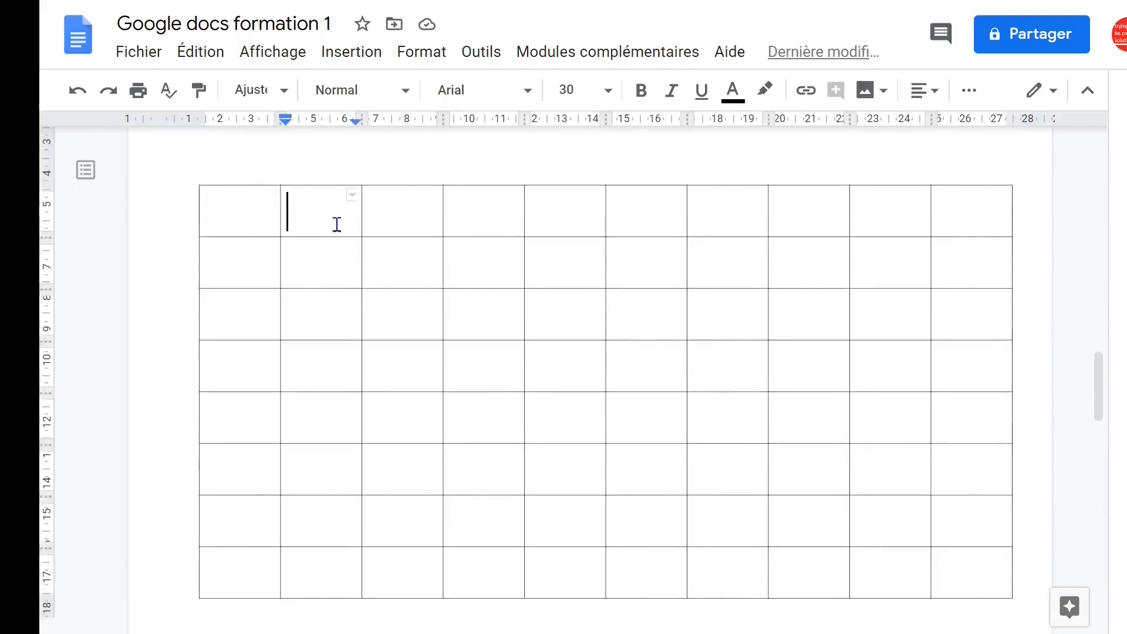
left_click(648, 217)
left_click_drag(247, 211, 351, 195)
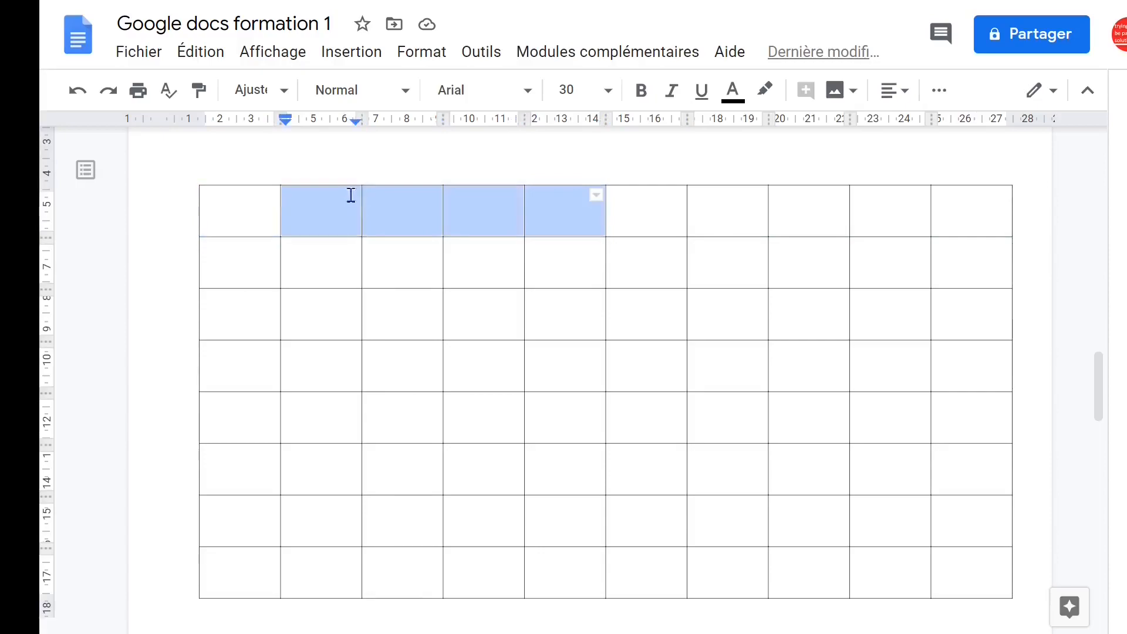
left_click_drag(214, 212, 322, 211)
left_click(321, 211)
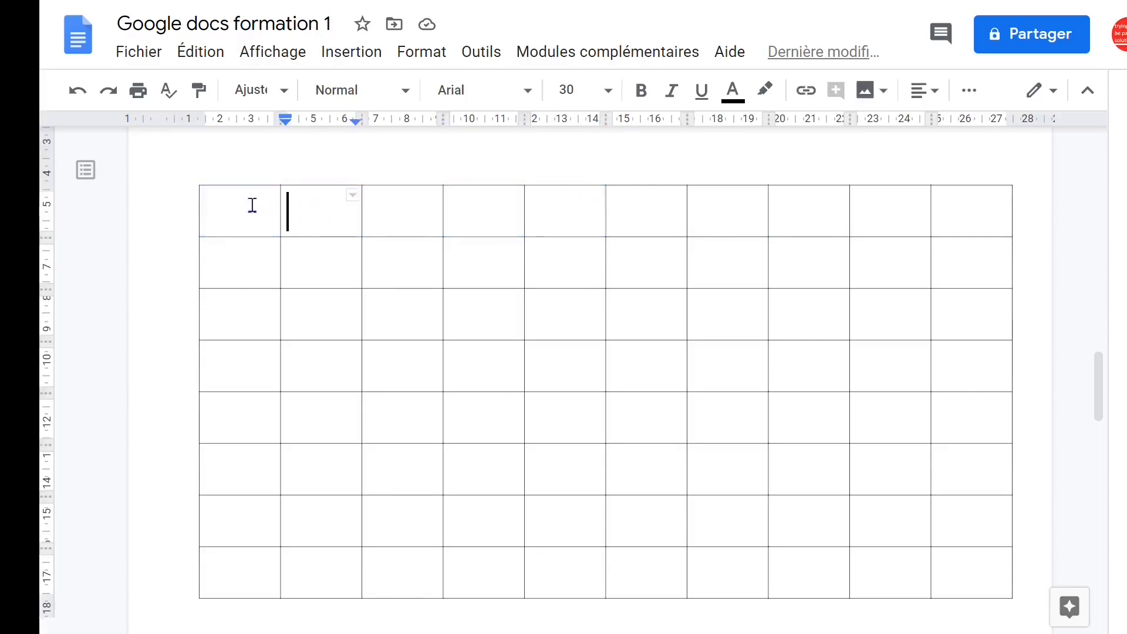
left_click_drag(231, 207, 324, 209)
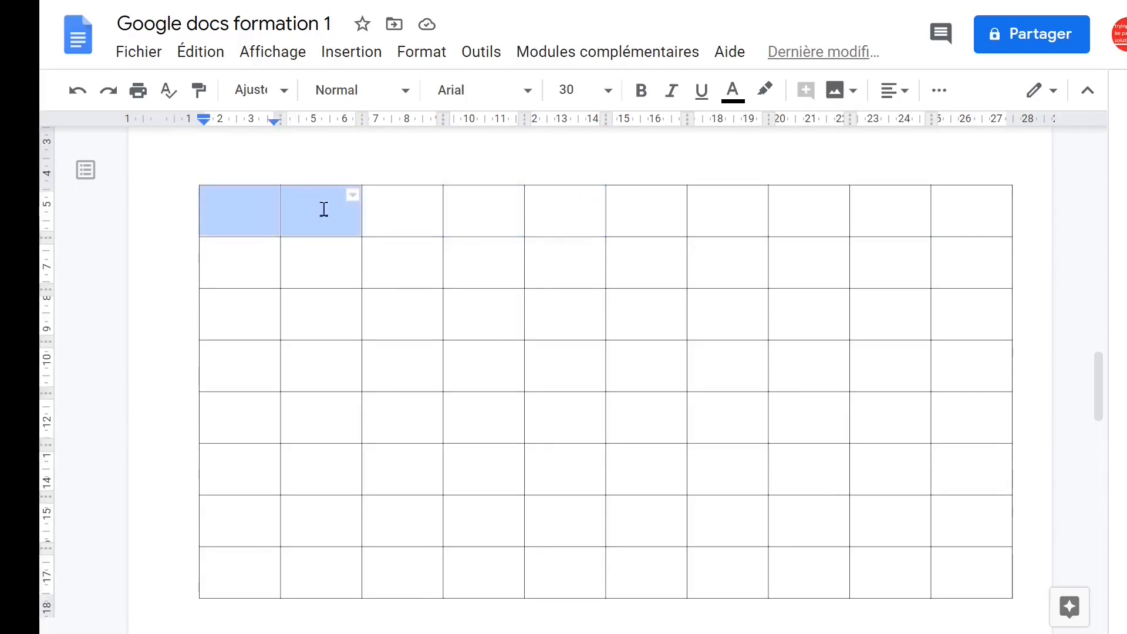
right_click(290, 217)
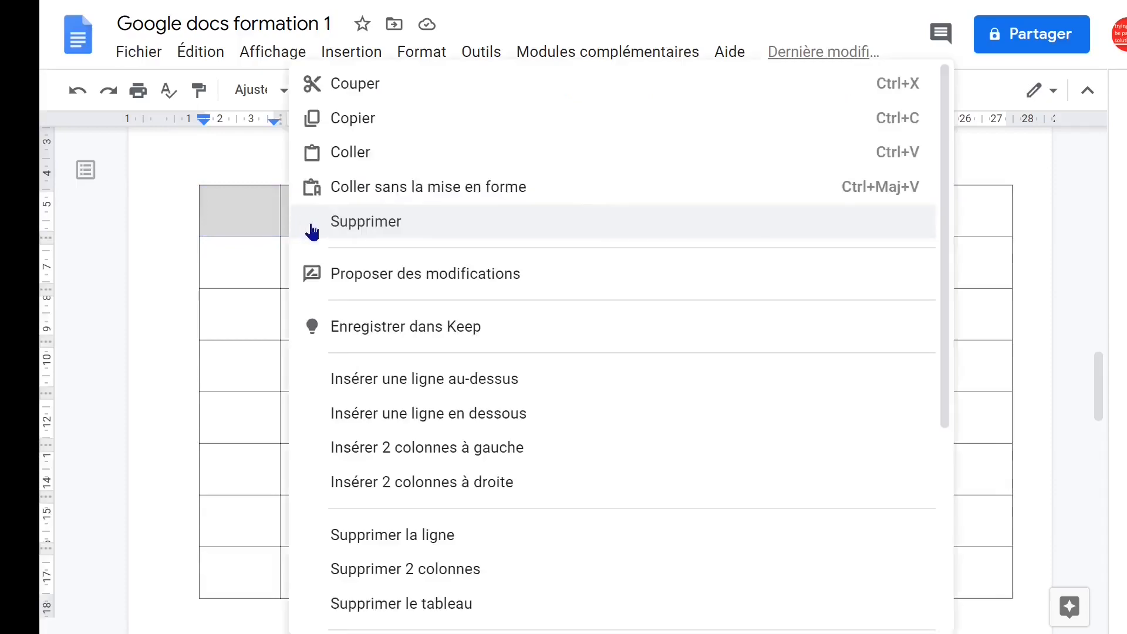
scroll(679, 270, "down", 5)
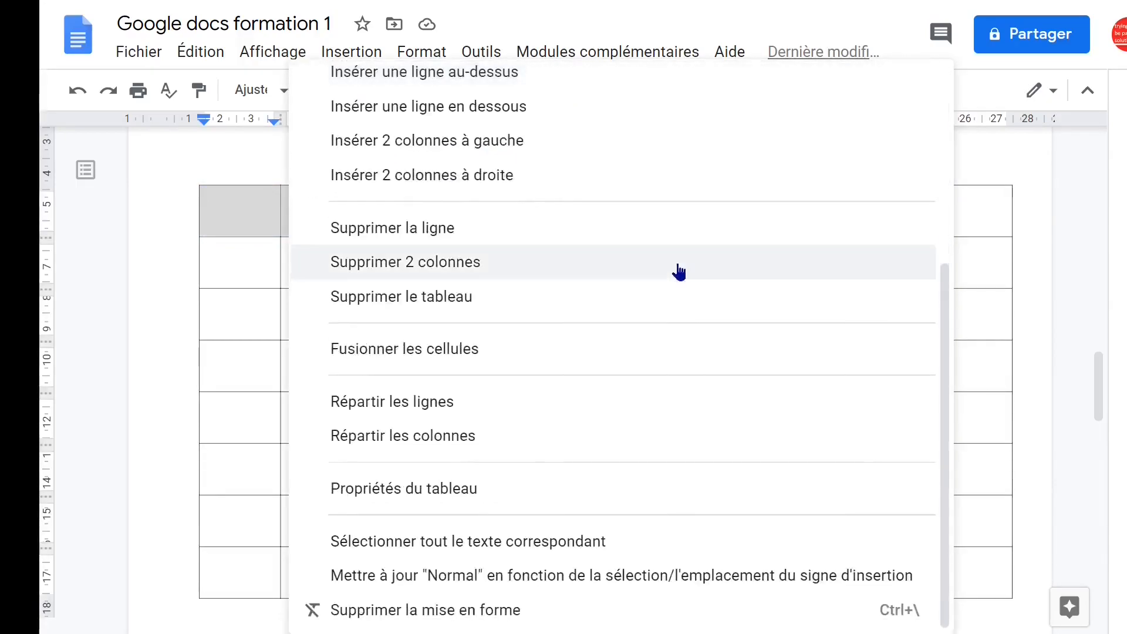
left_click(435, 355)
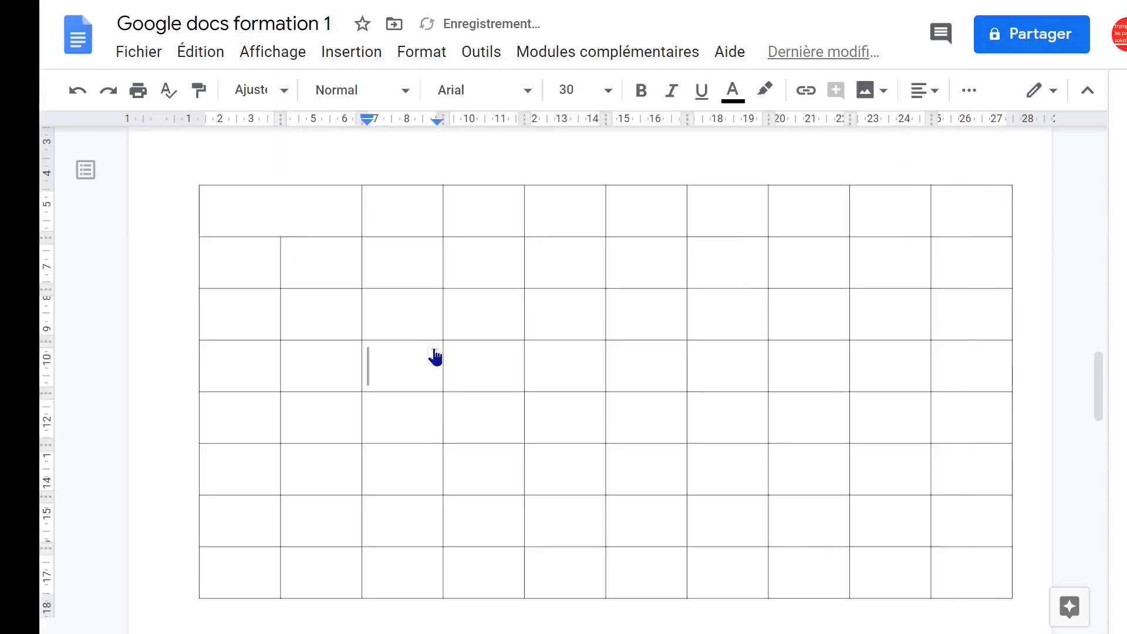
Step: Merge all cells of the 10 x 10 table's first row into a single cell
left_click(298, 214)
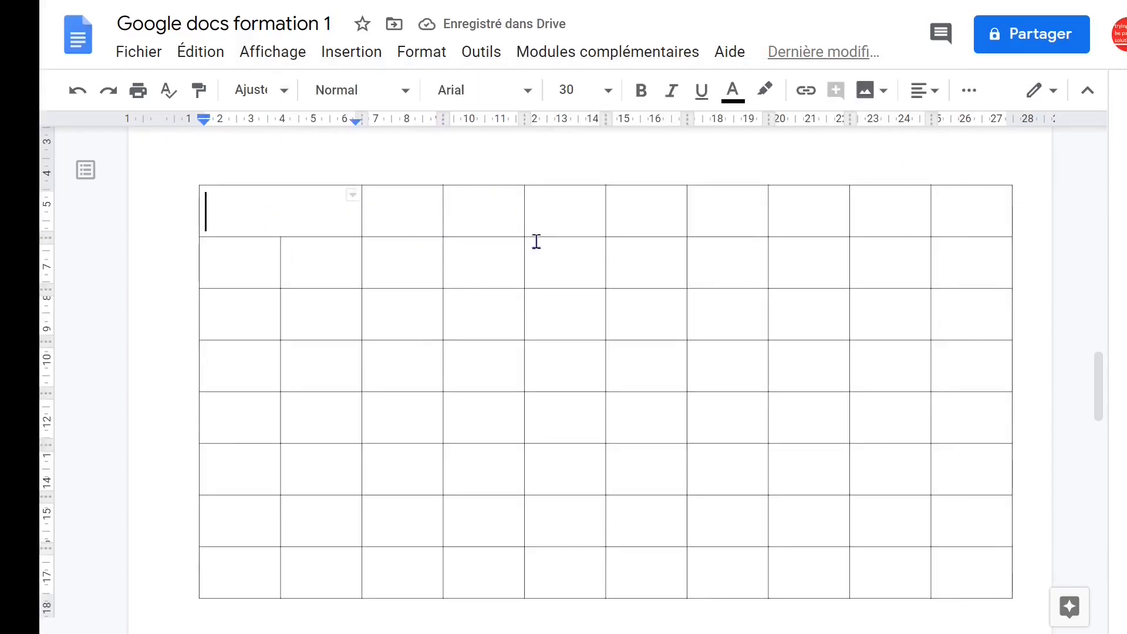
left_click_drag(405, 206, 797, 201)
left_click(261, 218)
left_click_drag(269, 209, 967, 212)
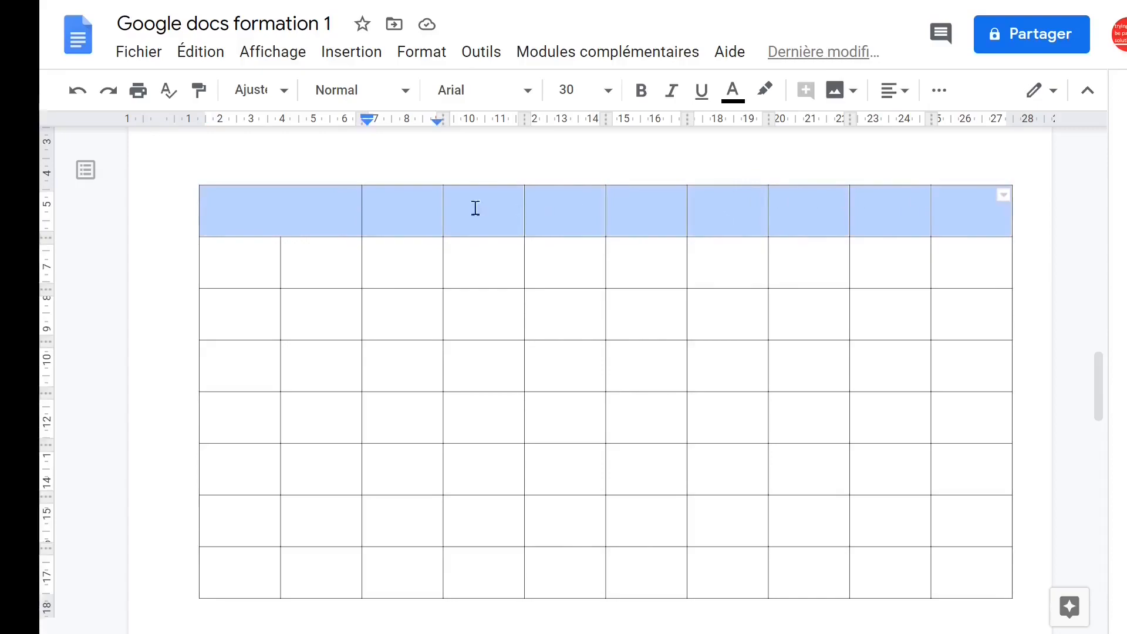
right_click(416, 212)
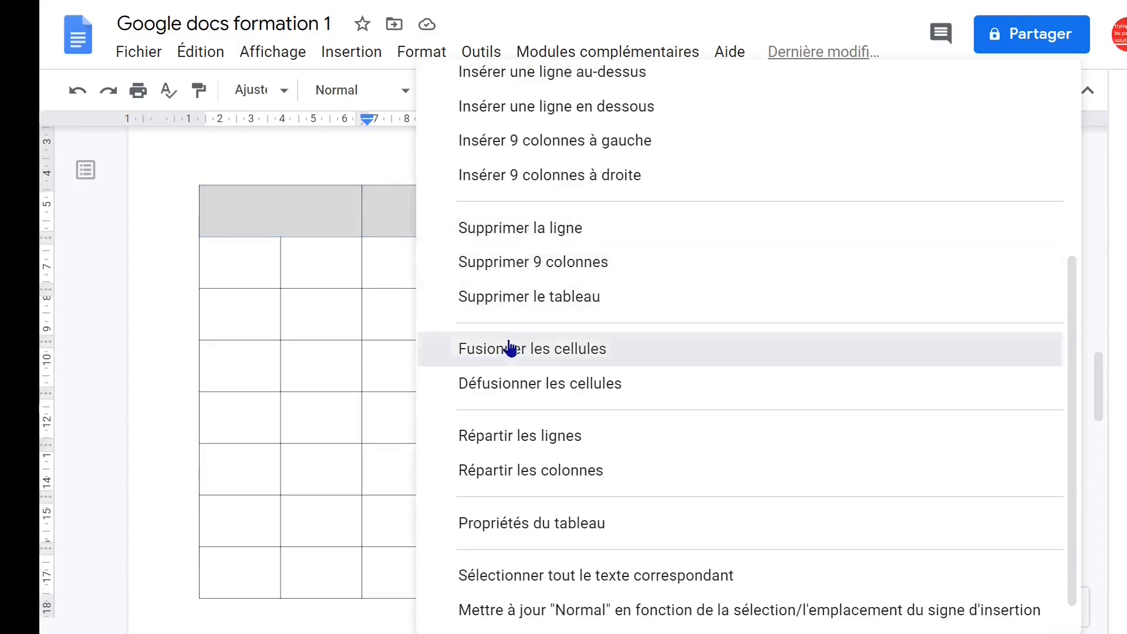
left_click(510, 349)
left_click(759, 258)
Step: Enter the title "TITRE DU TABLEAU" in the merged first row of the table
left_click(400, 214)
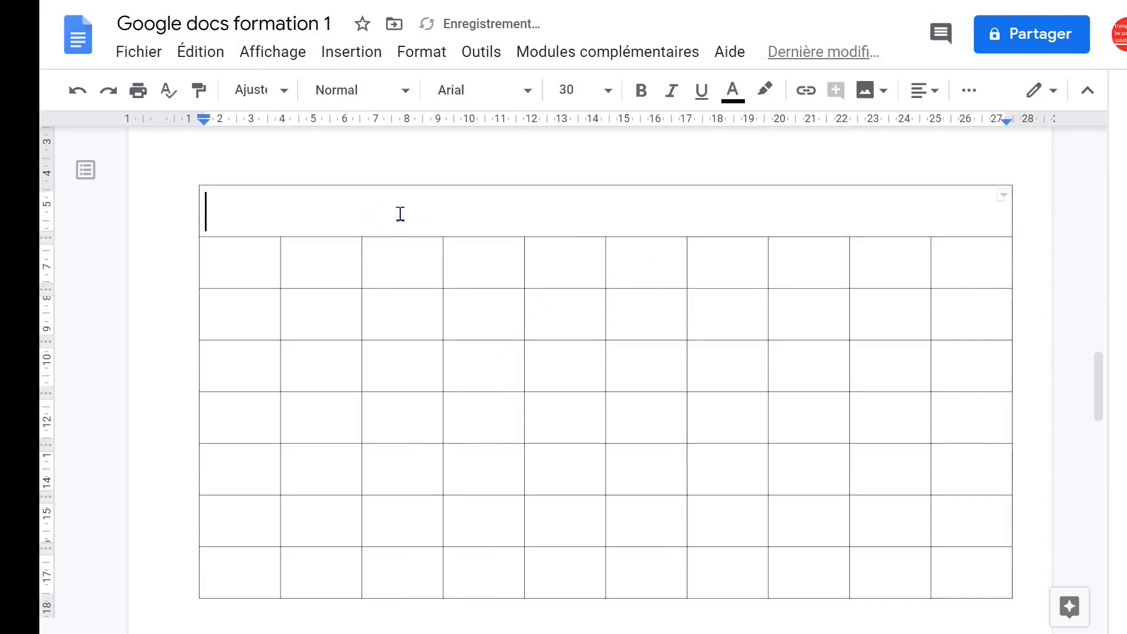
type("TIT")
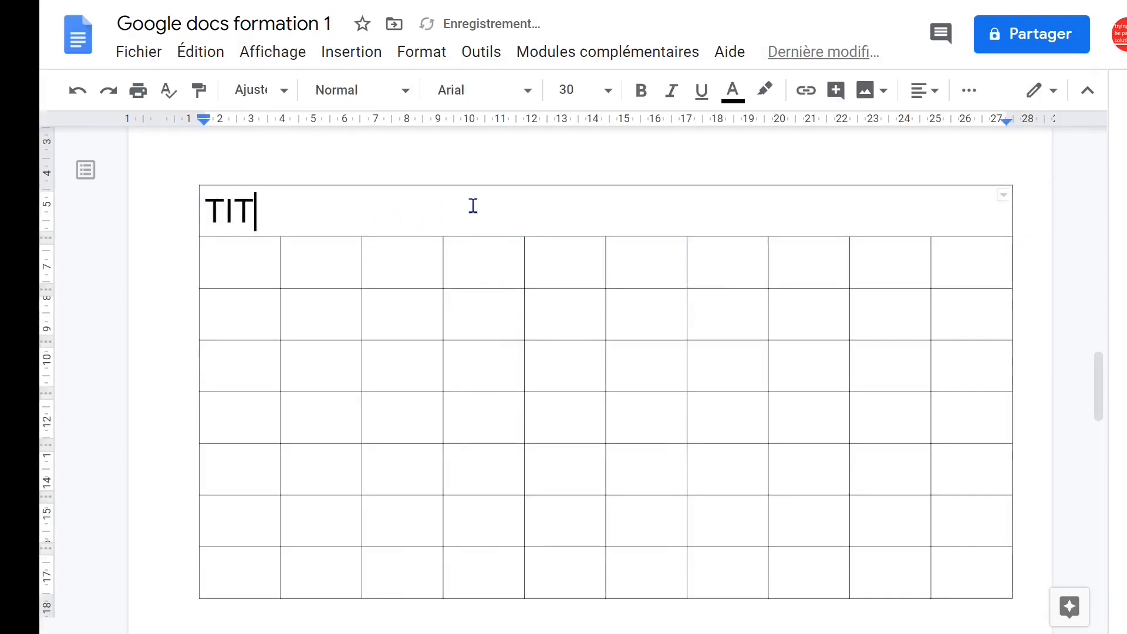
type("RE DU TA")
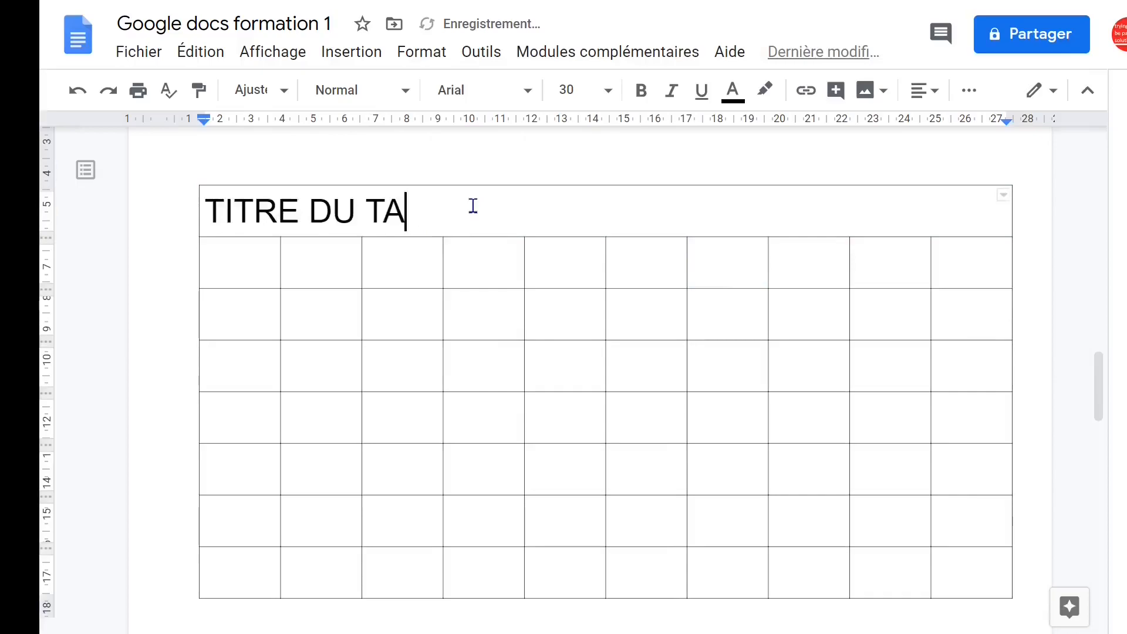
type("BLEAU")
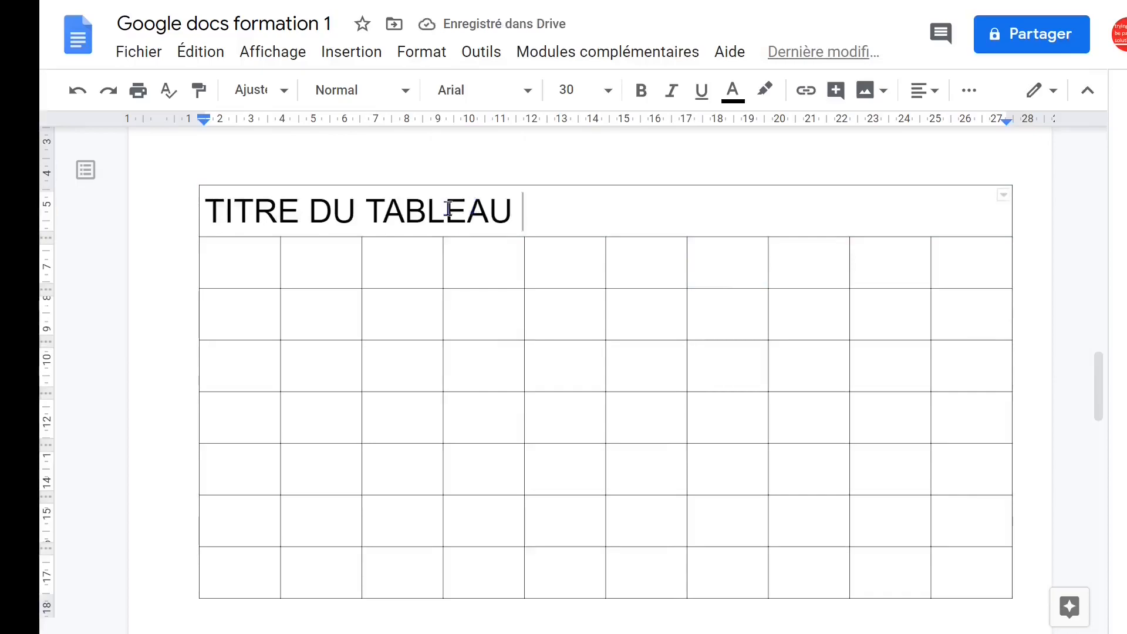
Step: Center the table title "TITRE DU TABLEAU" and make it bold and underlined
triple_click(377, 213)
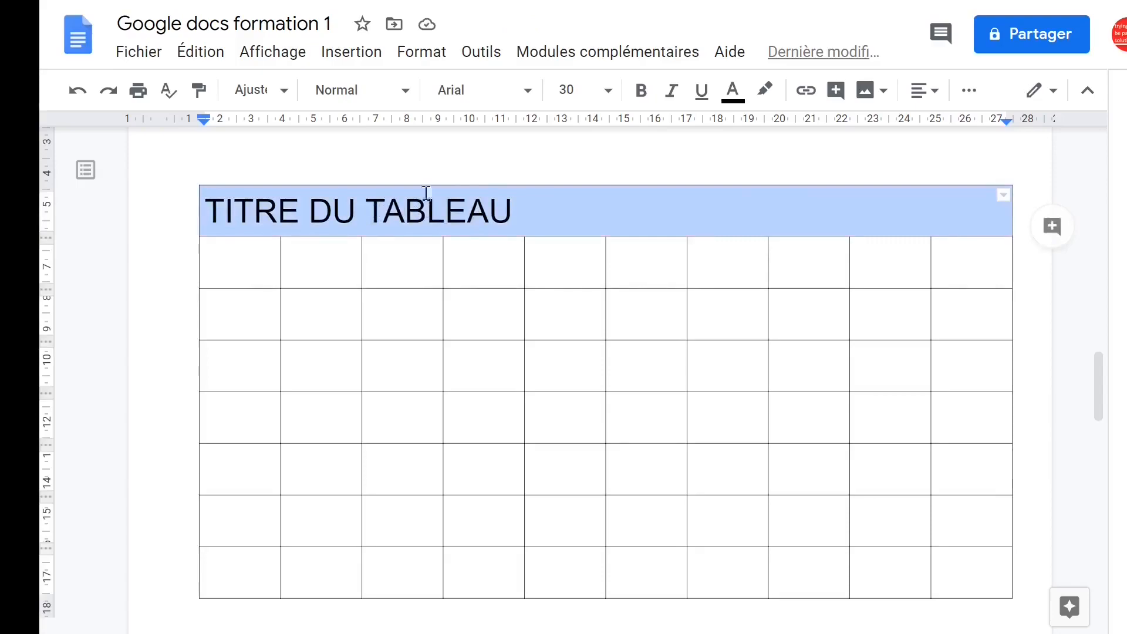
left_click(932, 93)
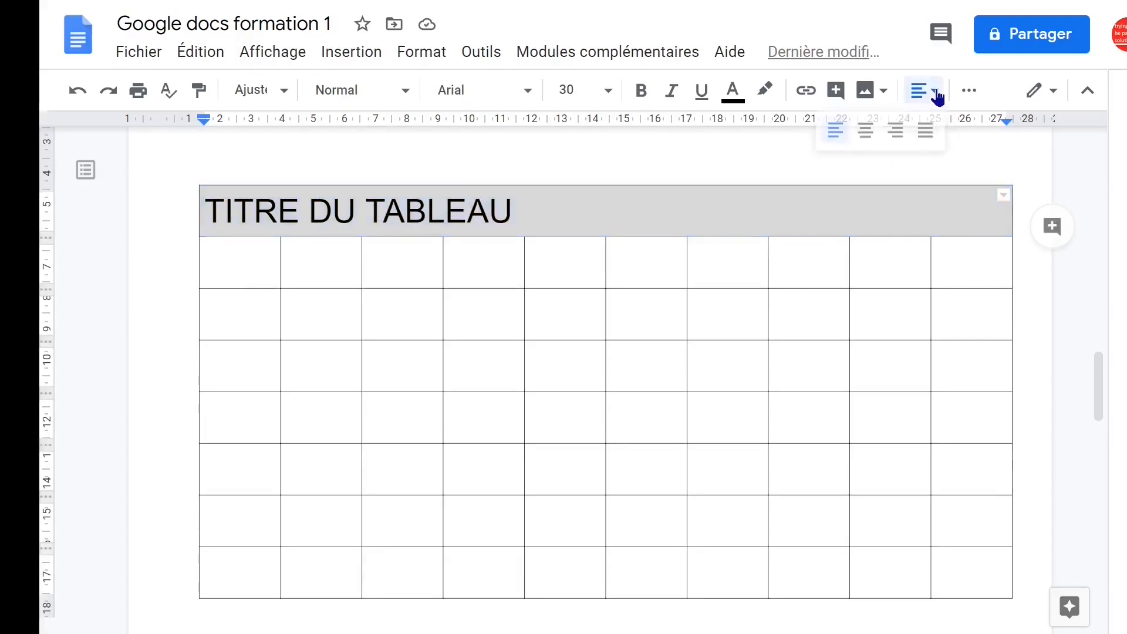
left_click(867, 129)
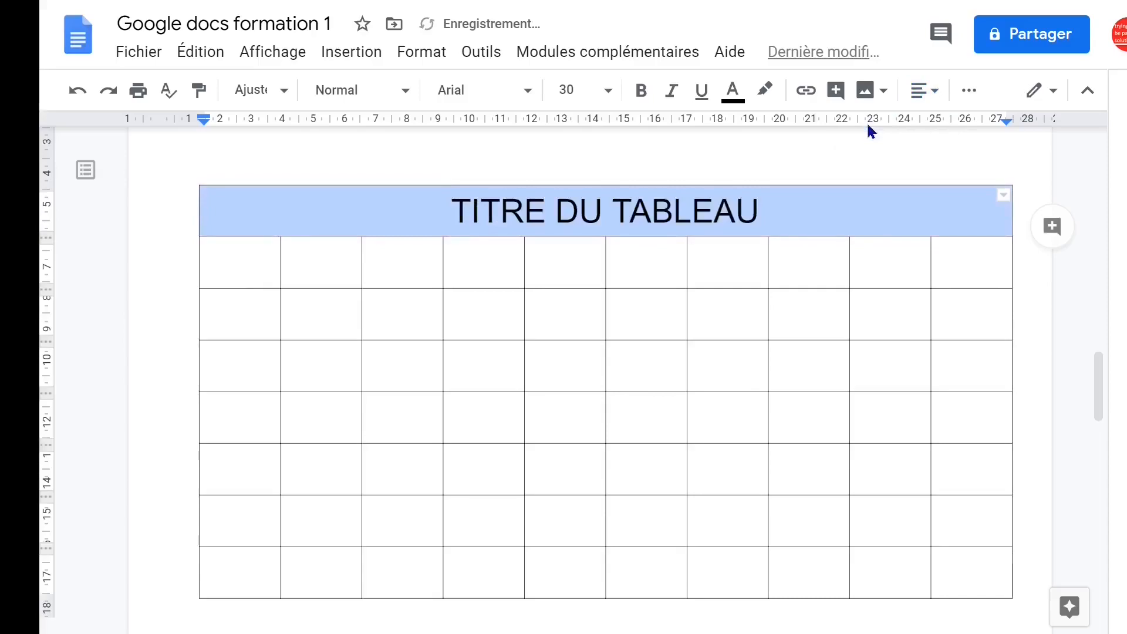
left_click(643, 93)
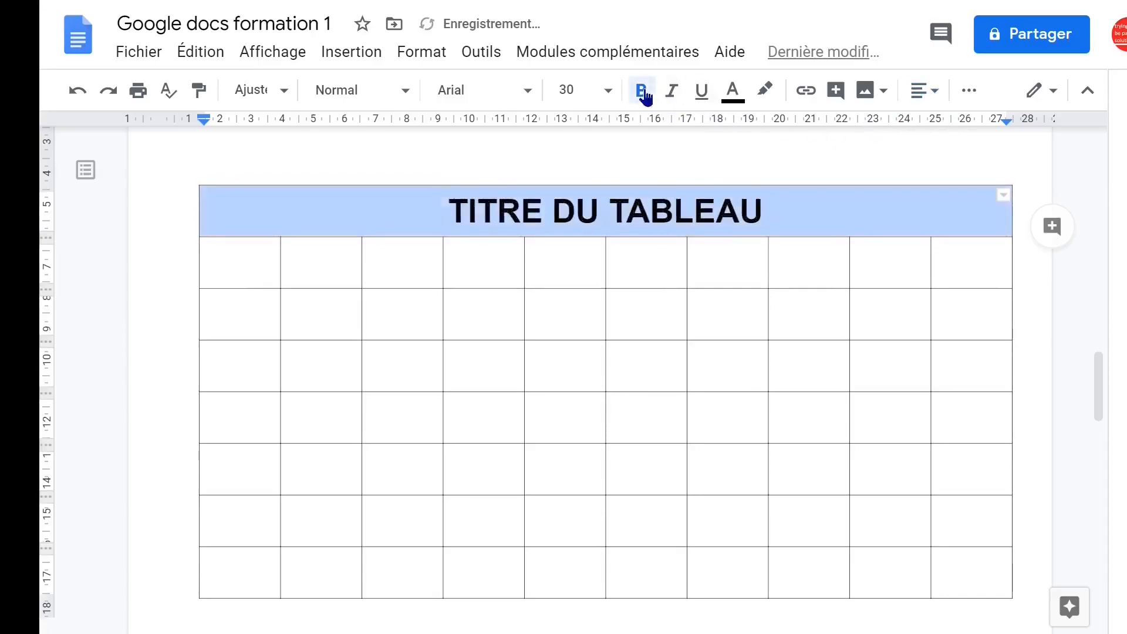
left_click(702, 93)
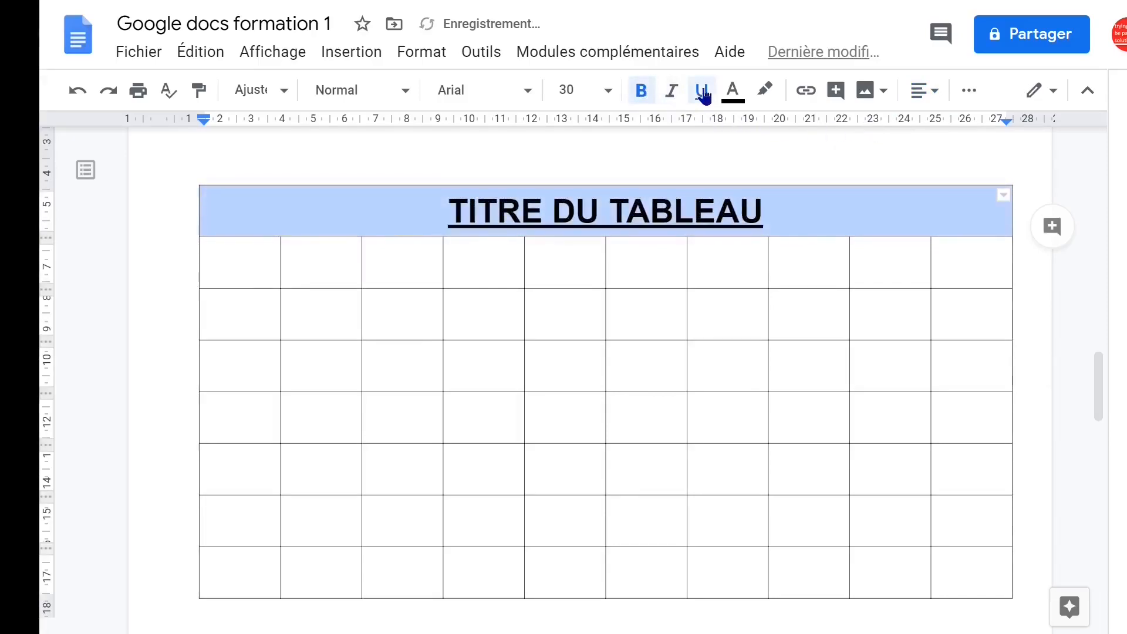
Step: Set the text color of the table title to blue
left_click(734, 93)
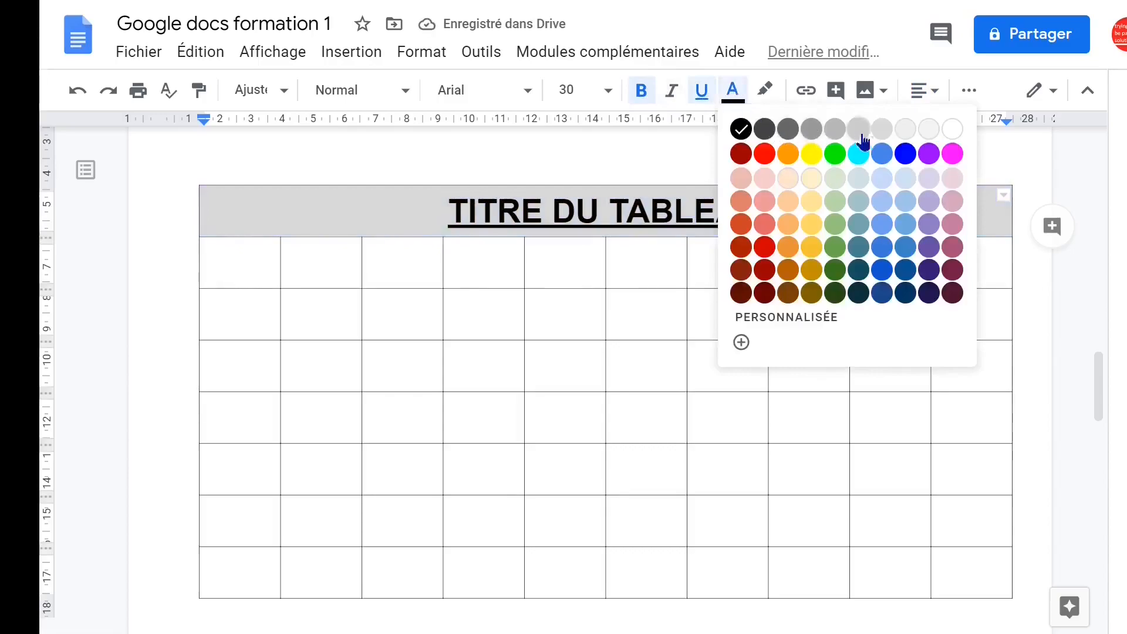
left_click(905, 153)
left_click(840, 259)
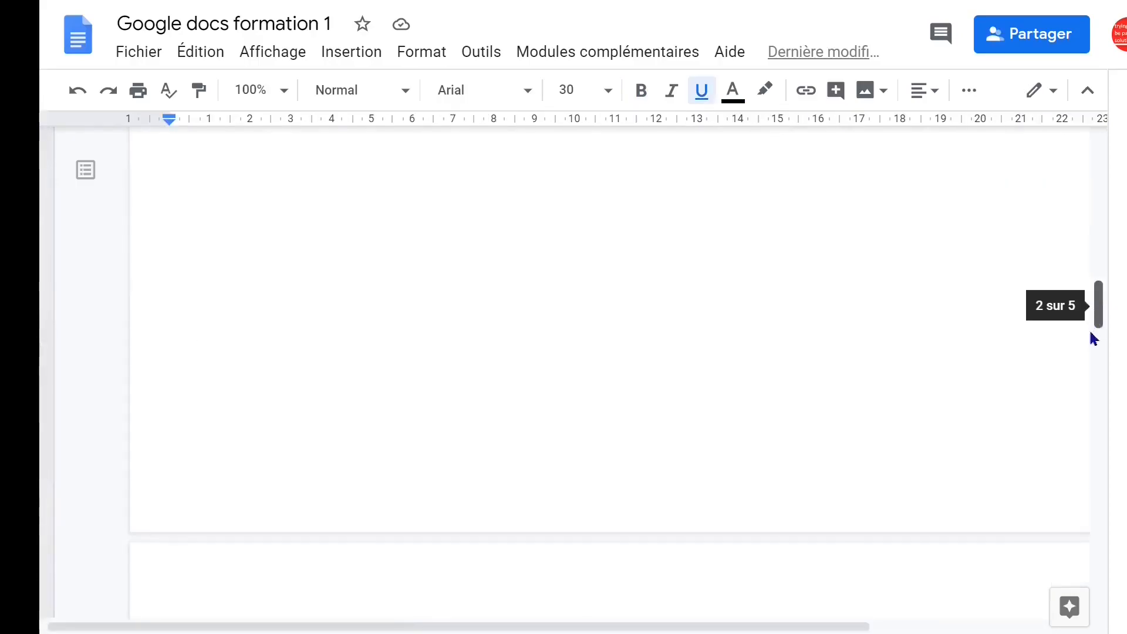
left_click_drag(1096, 335, 1099, 516)
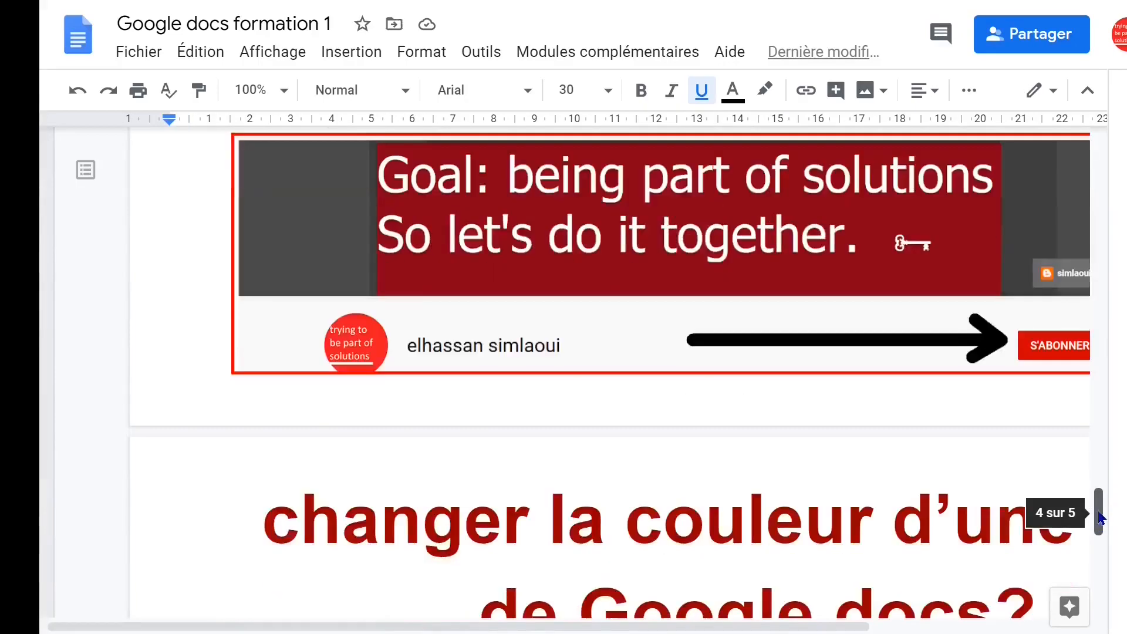
Step: Insert a page break after the heading "insérer une image?" so the banner image starts on its own page
left_click(503, 234)
scroll(574, 467, "up", 7)
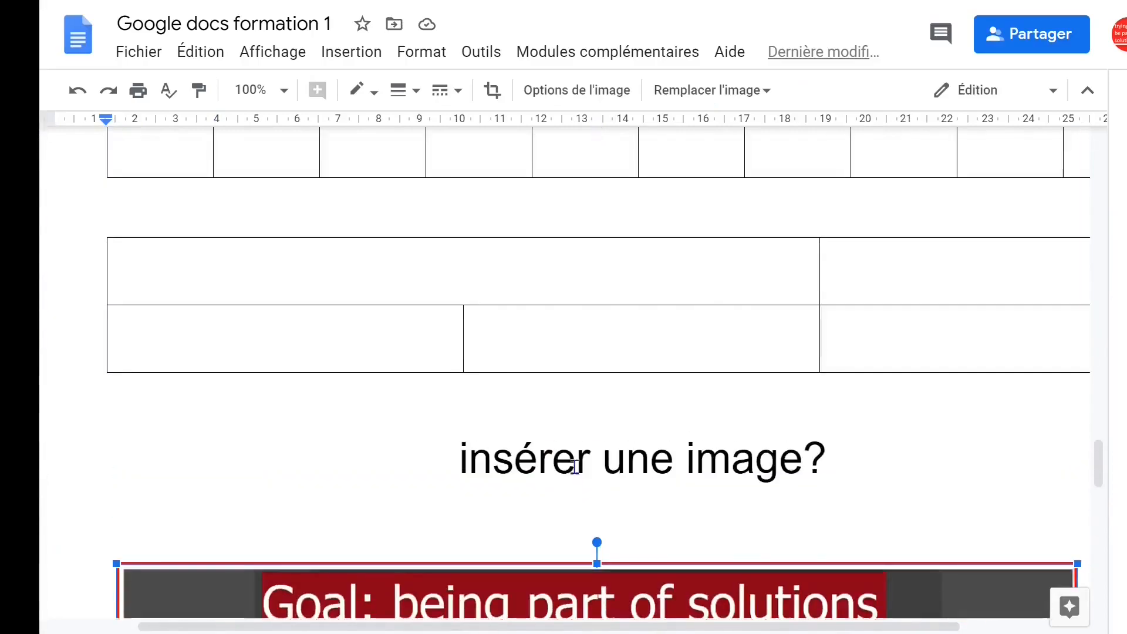
left_click(837, 457)
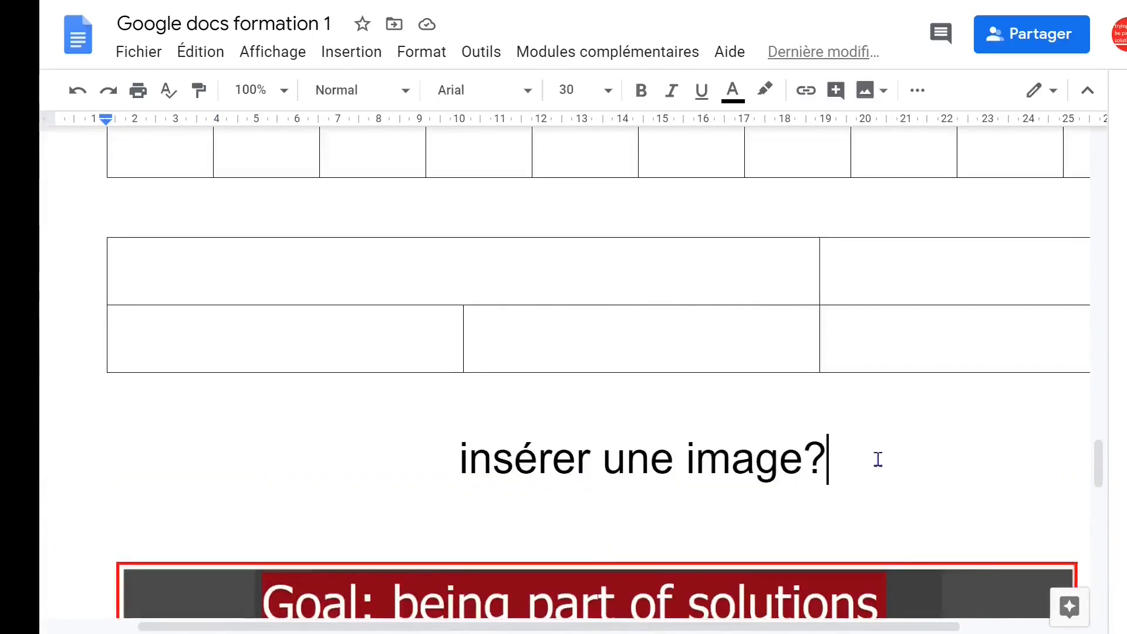
key("ctrl+Return")
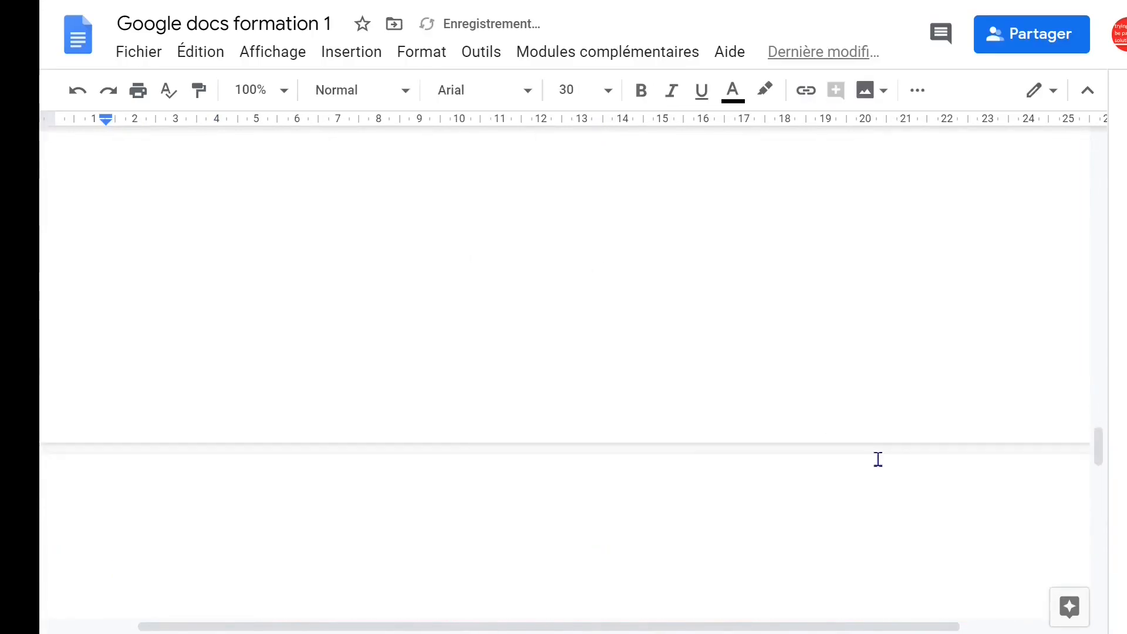
key("ctrl+z")
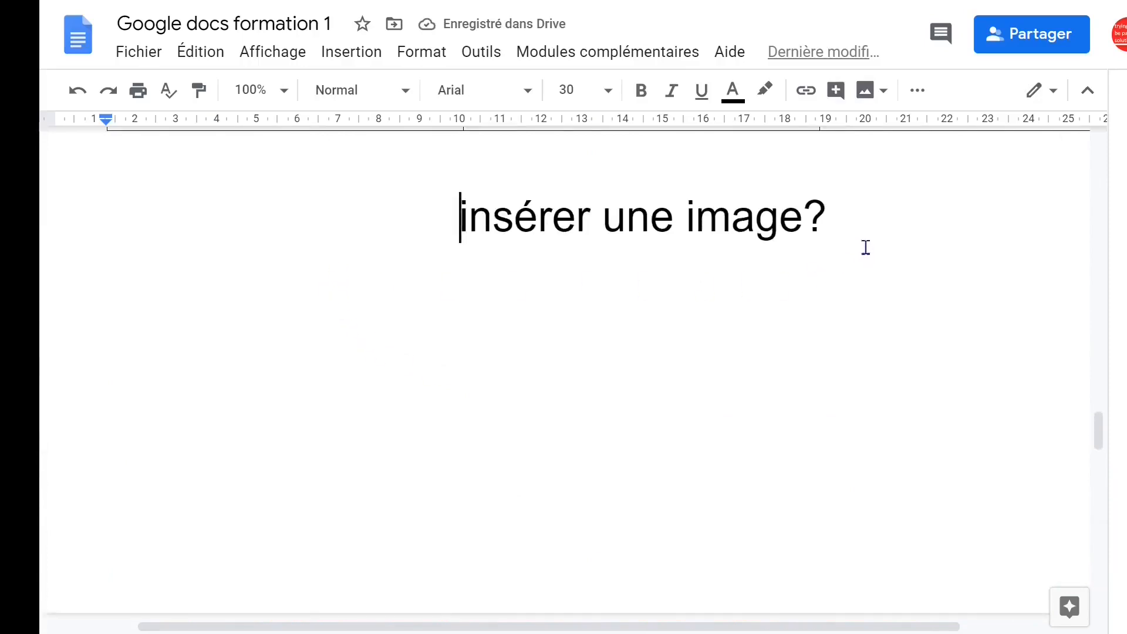
Step: Add an empty line directly below the heading "insérer une image?"
left_click(865, 247)
key("Home")
key("ctrl+shift+Right")
key("Left")
left_click(850, 195)
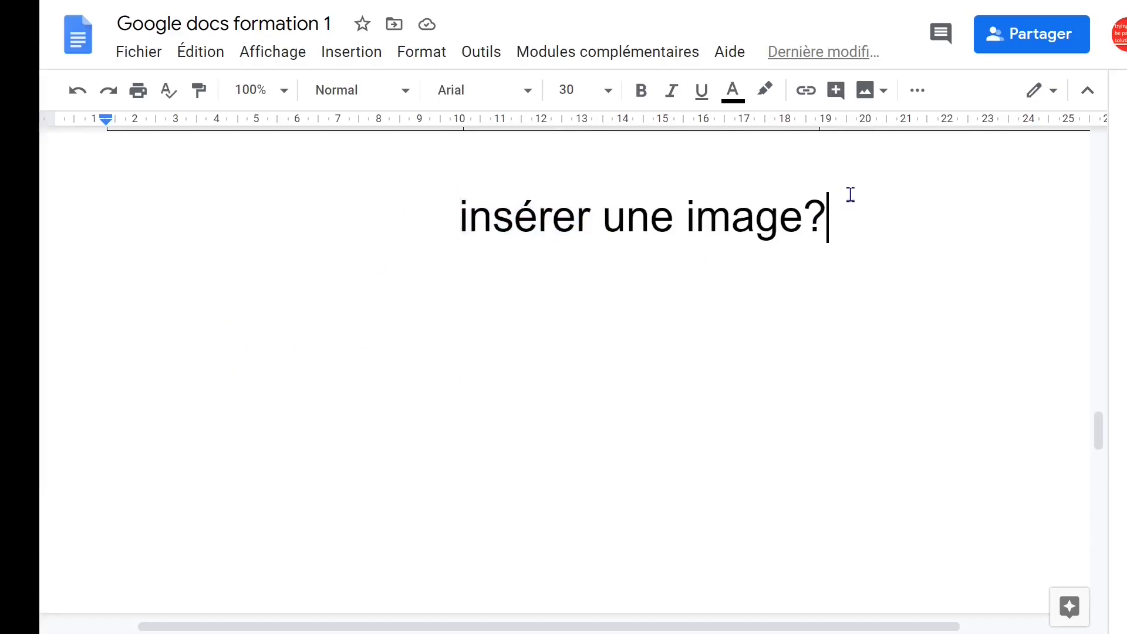
key("Return")
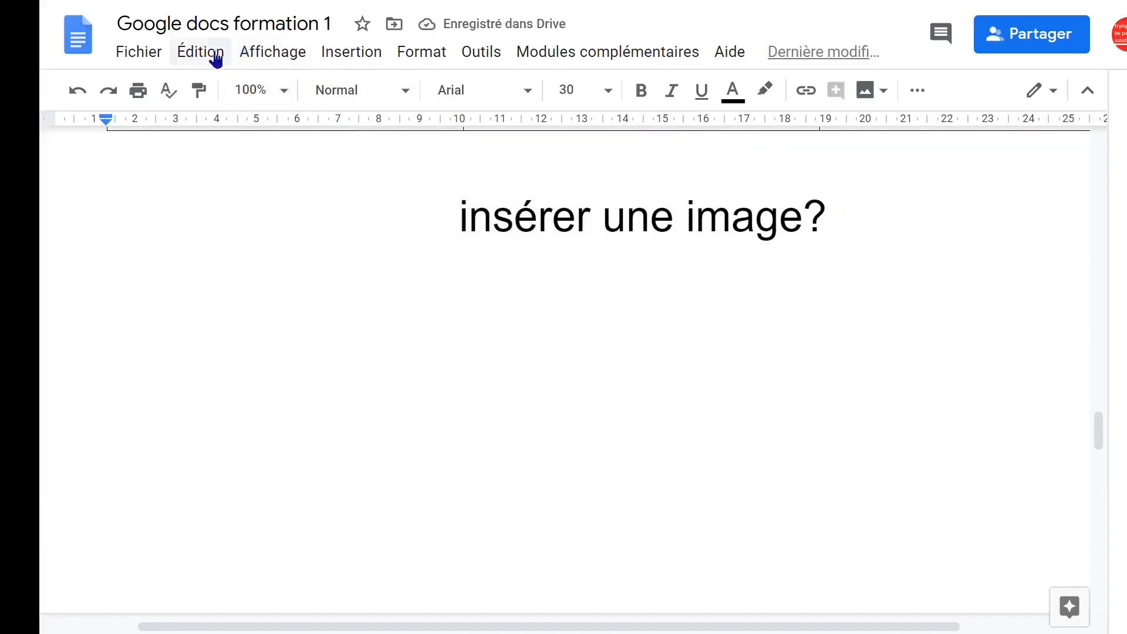
Step: Set the document zoom to fit the window (Ajuster à la fenêtre)
left_click(349, 56)
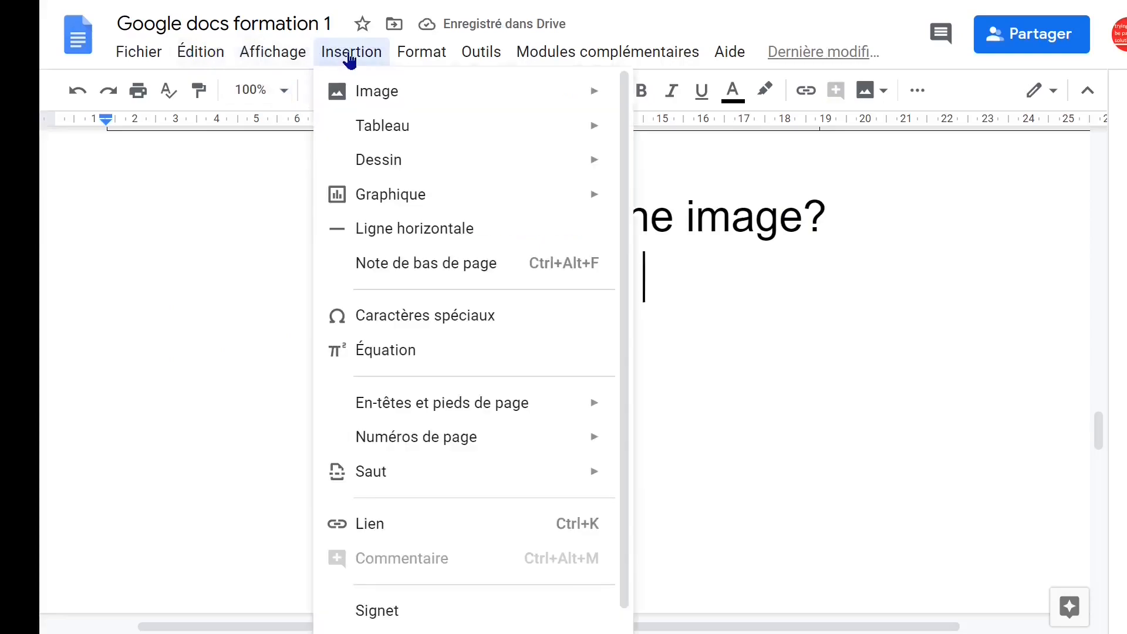
left_click(349, 56)
left_click(282, 94)
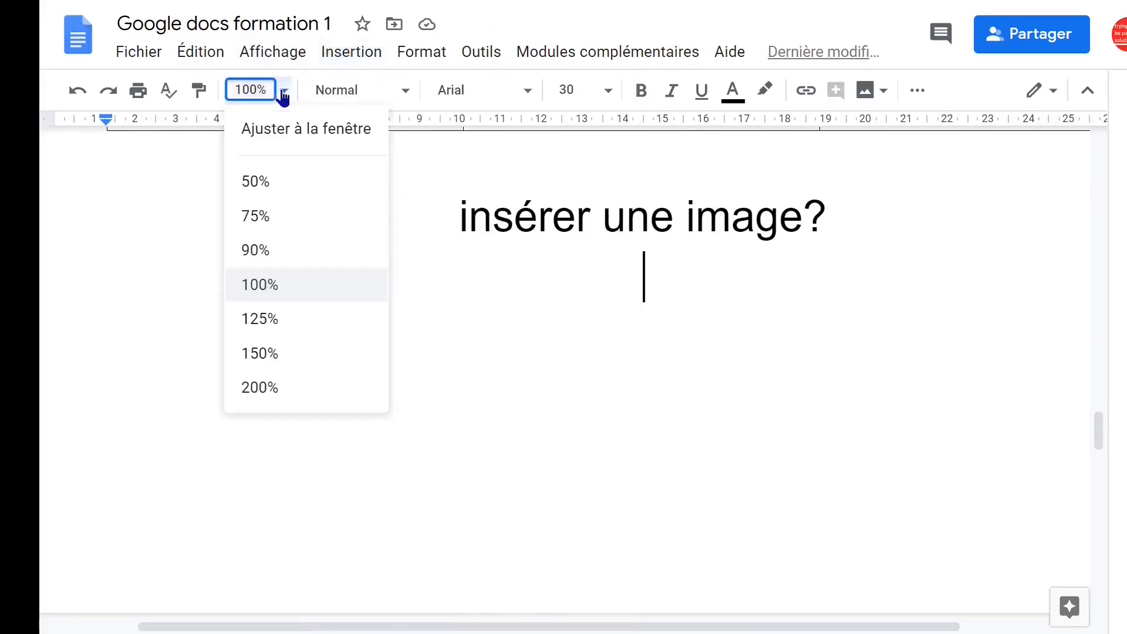
left_click(292, 130)
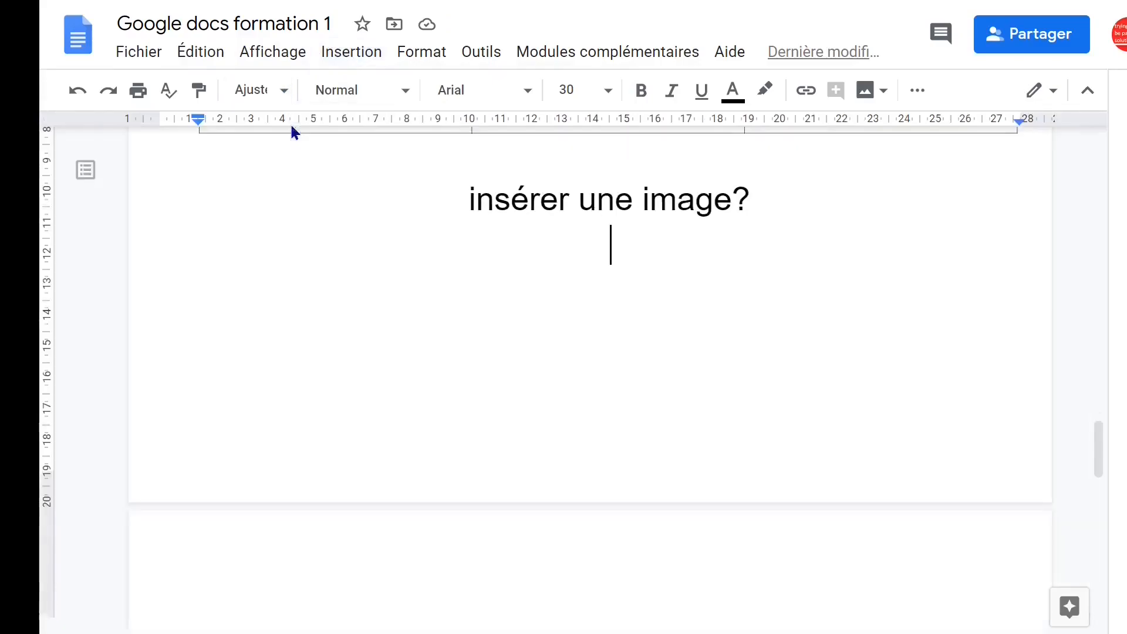
Step: Insert the recent SUBSCRIBE image from Google Drive below the heading "insérer une image?"
left_click(351, 53)
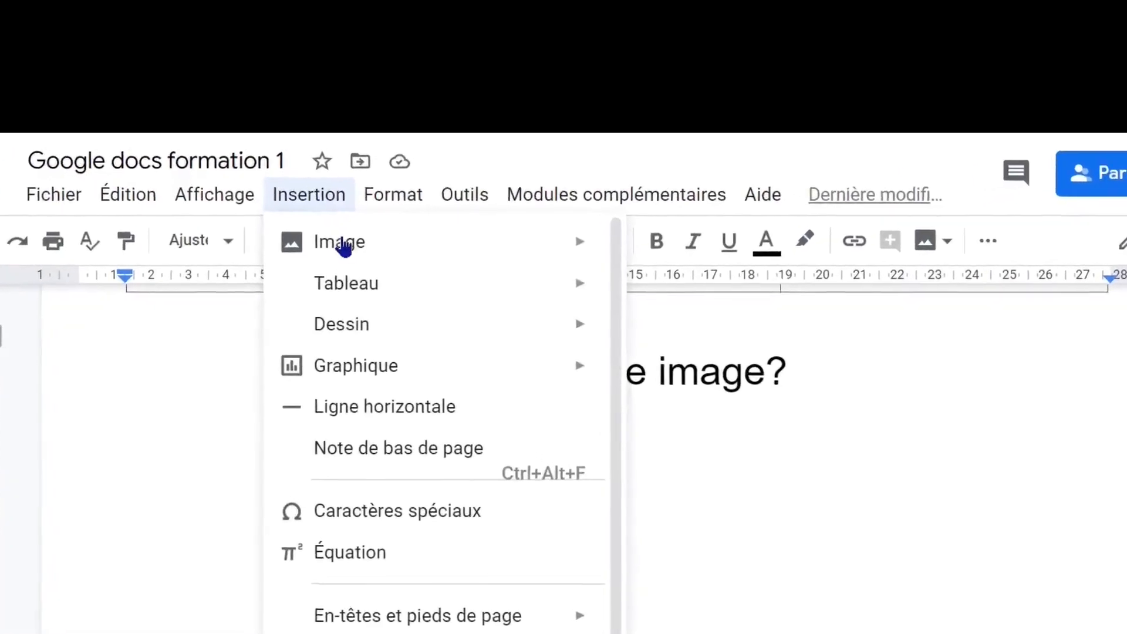
mouse_move(344, 247)
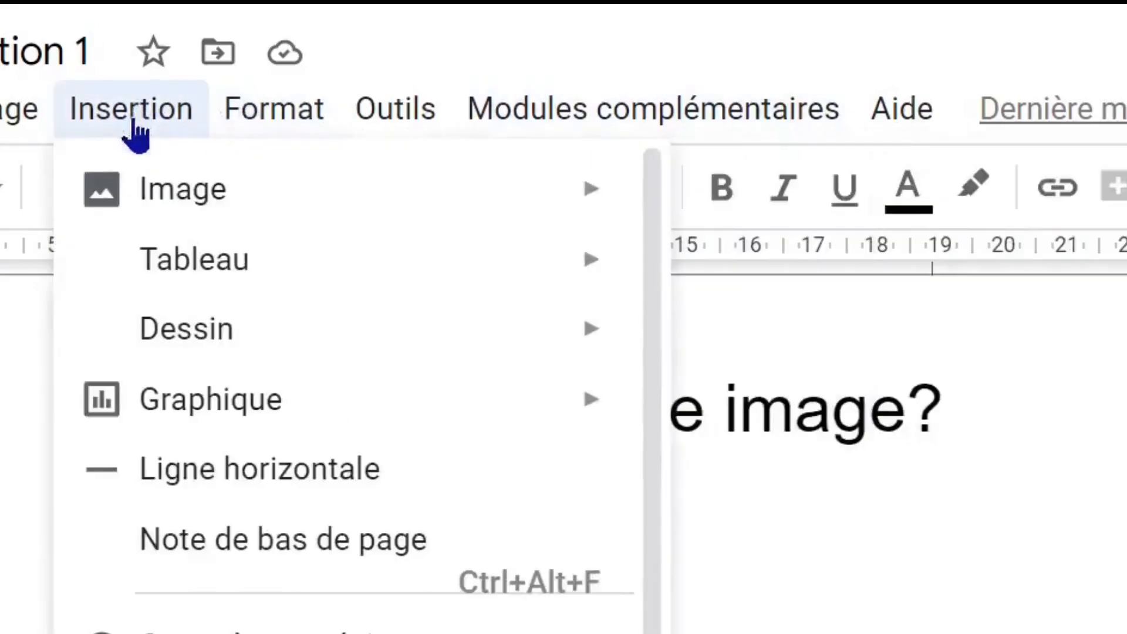
mouse_move(189, 188)
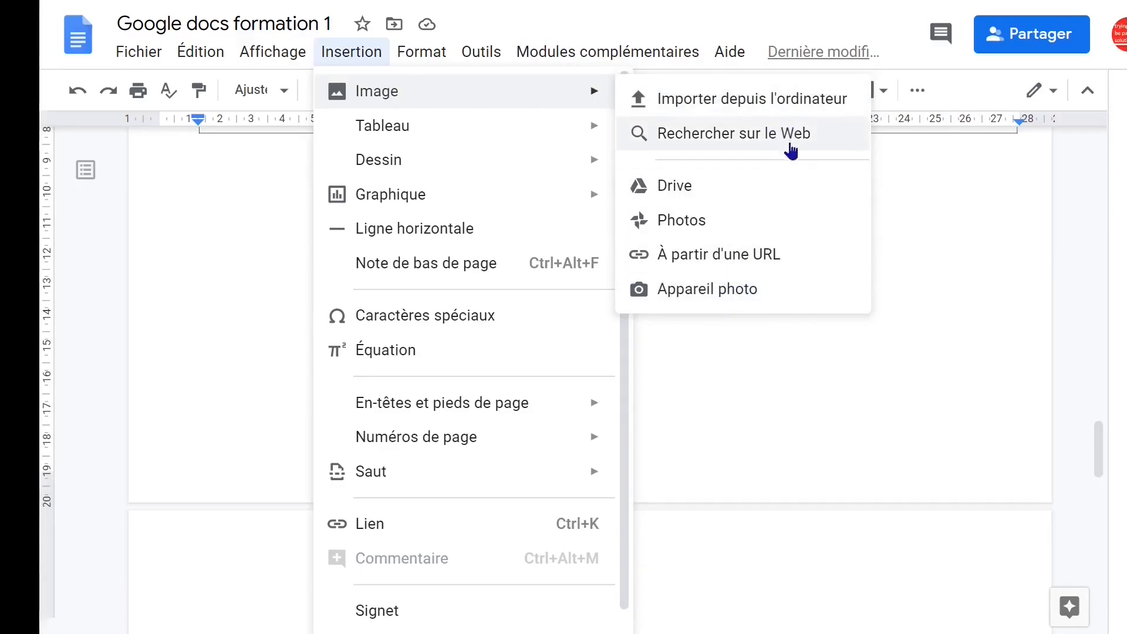
left_click(733, 195)
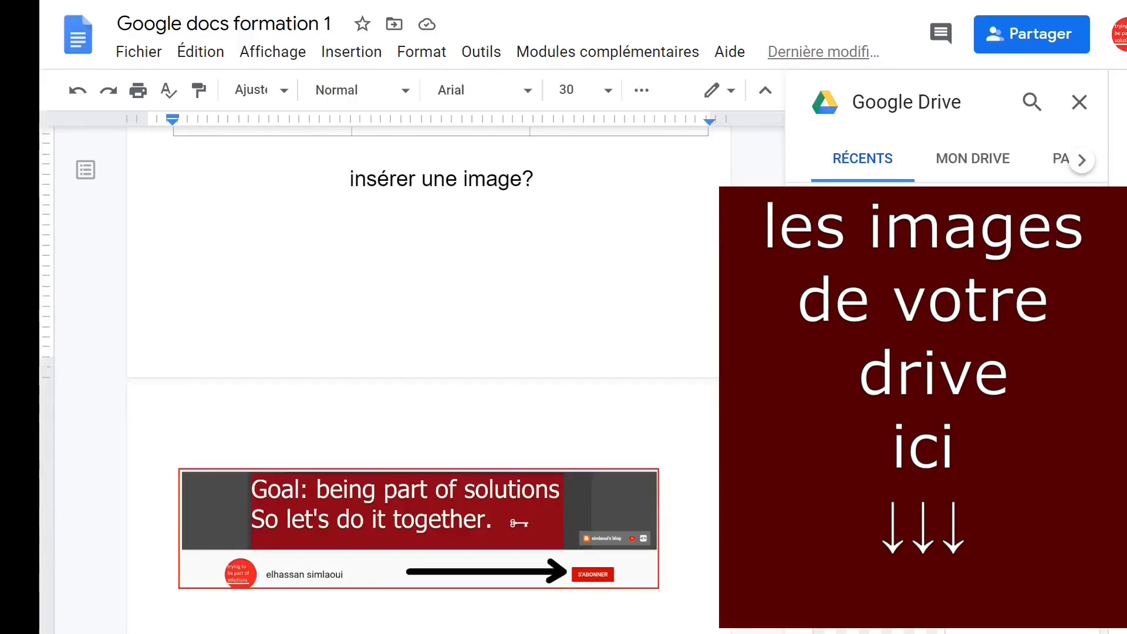
scroll(946, 411, "down", 3)
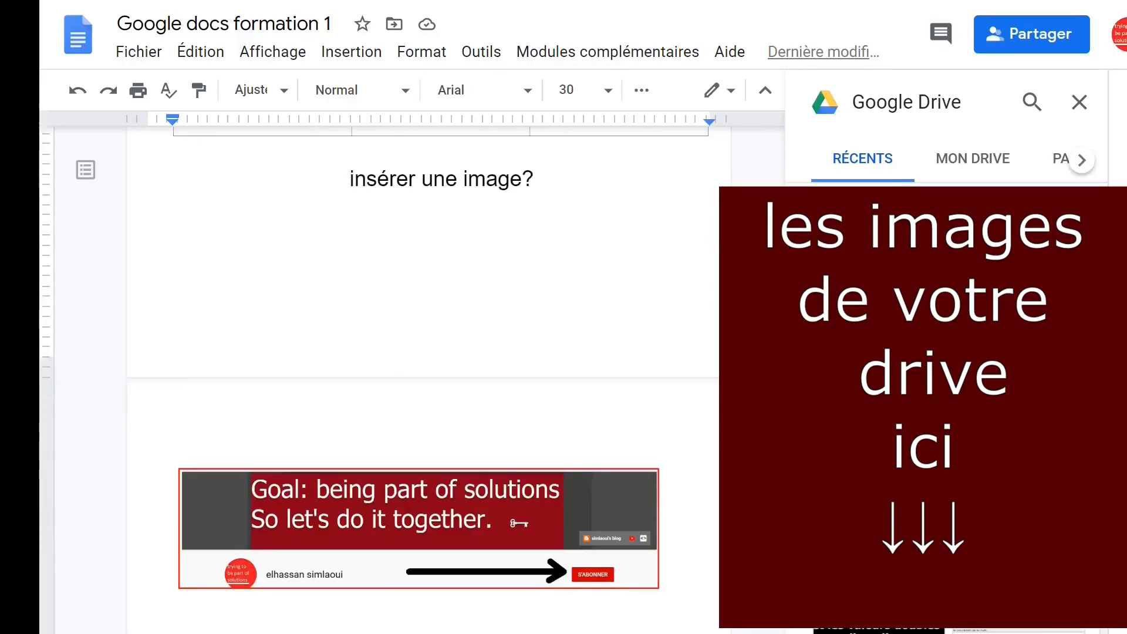
scroll(946, 411, "down", 5)
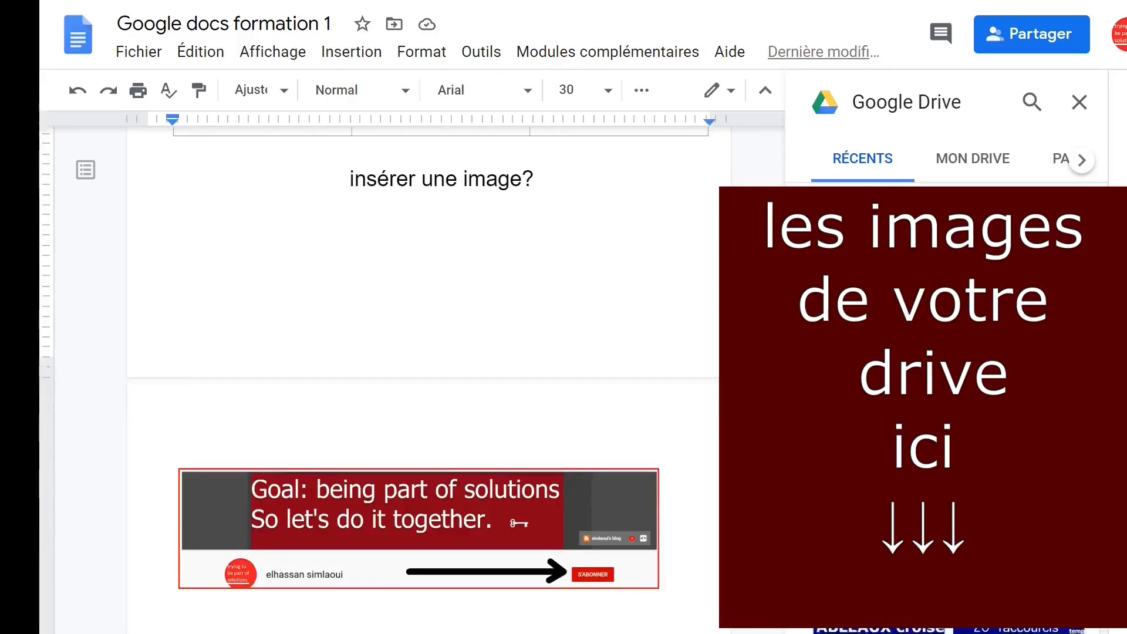
scroll(946, 410, "down", 5)
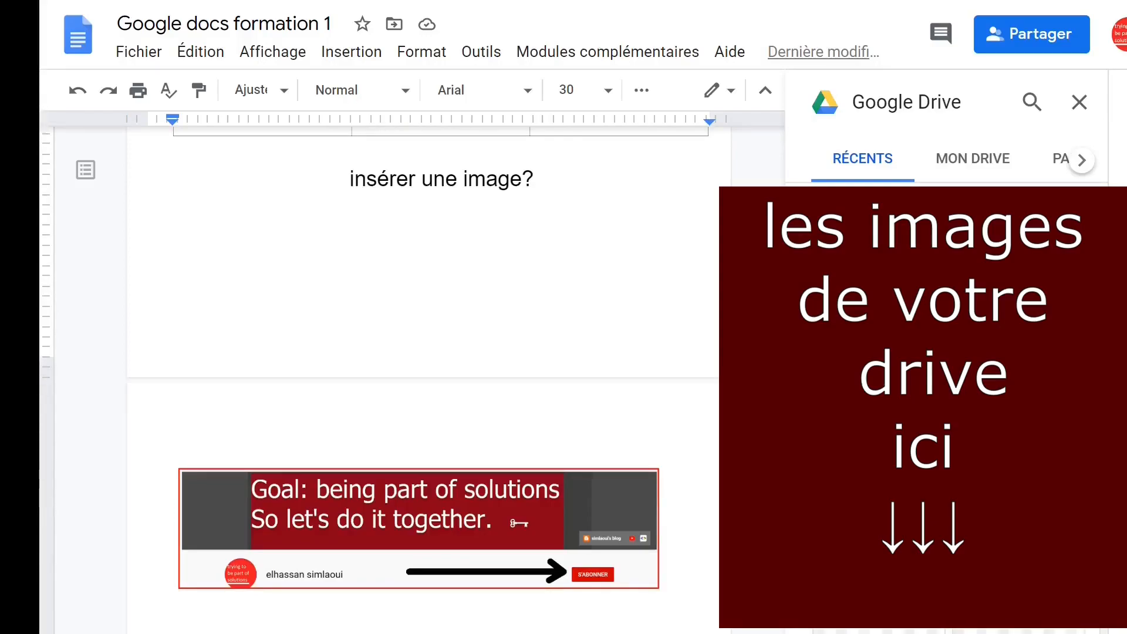
scroll(923, 395, "up", 10)
left_click(897, 369)
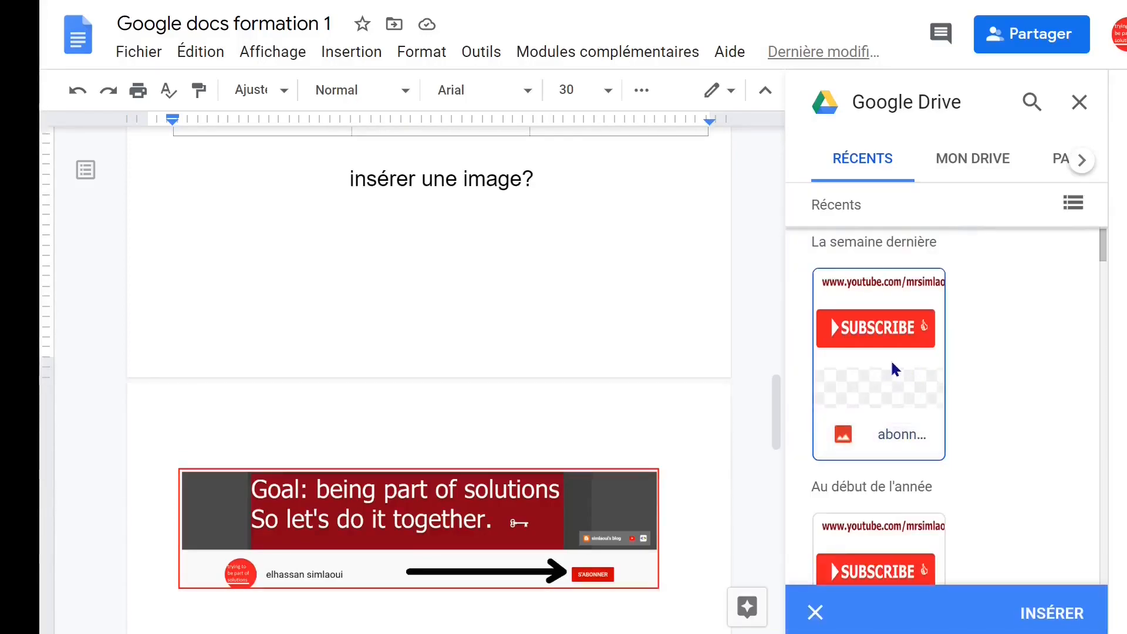
double_click(895, 368)
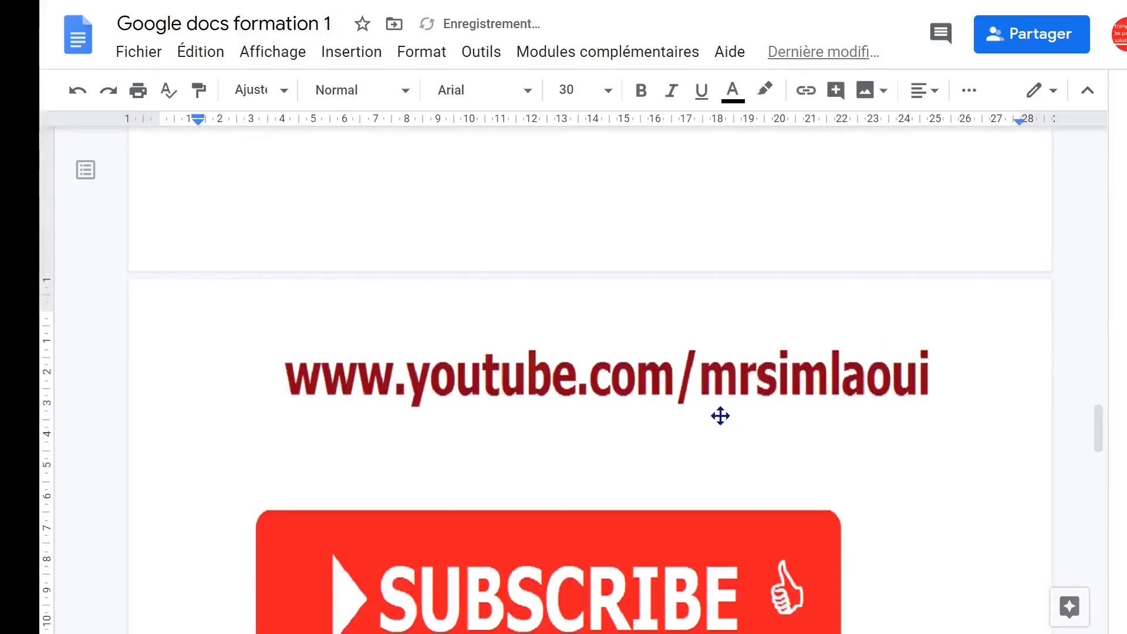
Step: Select the inserted SUBSCRIBE image and examine it on the page
left_click(810, 373)
scroll(565, 196, "down", 2)
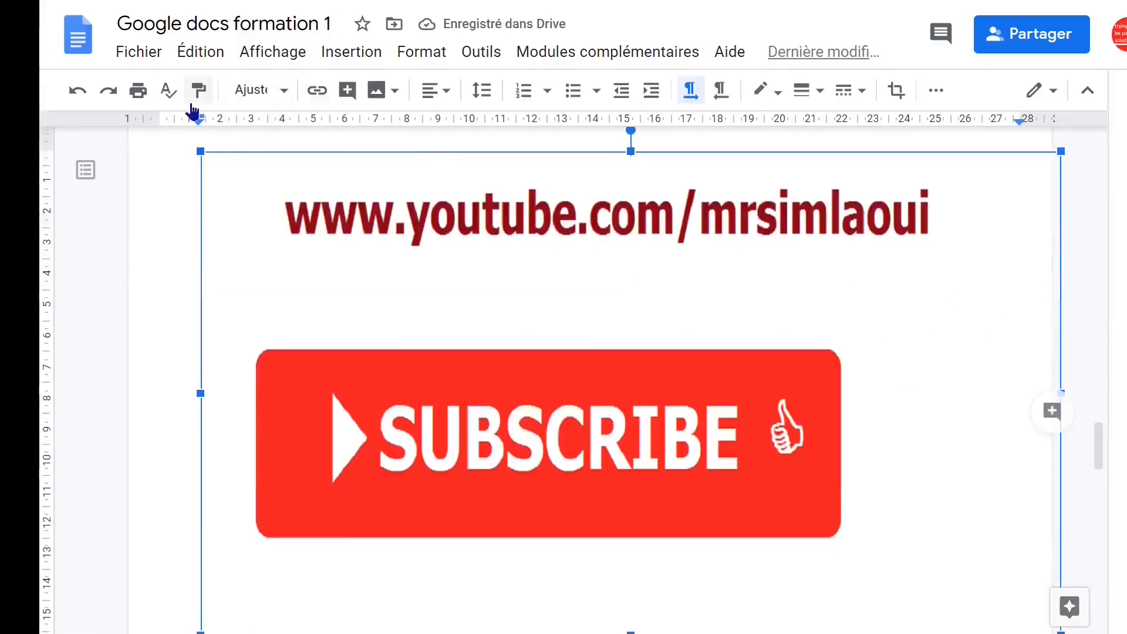
left_click(249, 90)
left_click(809, 346)
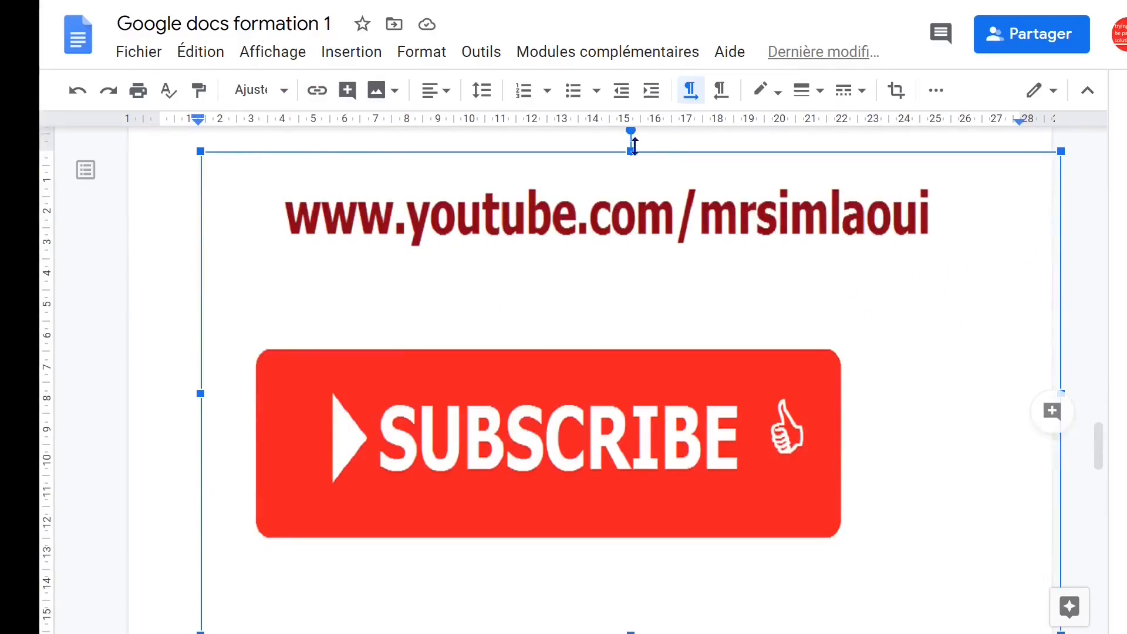
Step: Go to the heading "changer la couleur d'une page de Google docs?" and place the cursor in the word "Google"
scroll(543, 361, "down", 7)
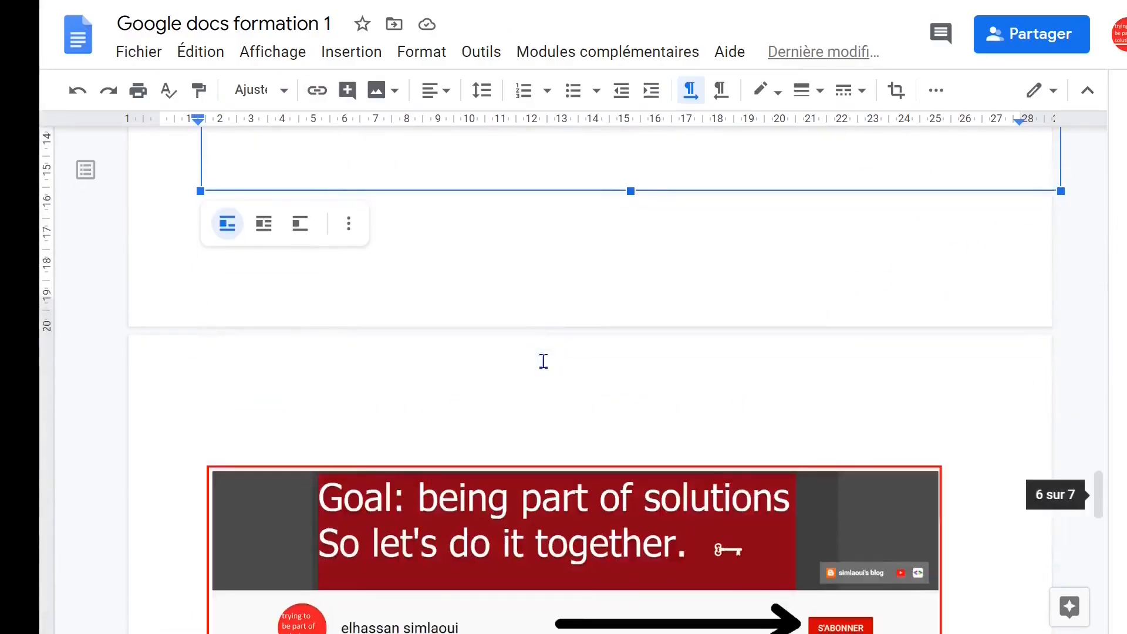
scroll(543, 361, "down", 15)
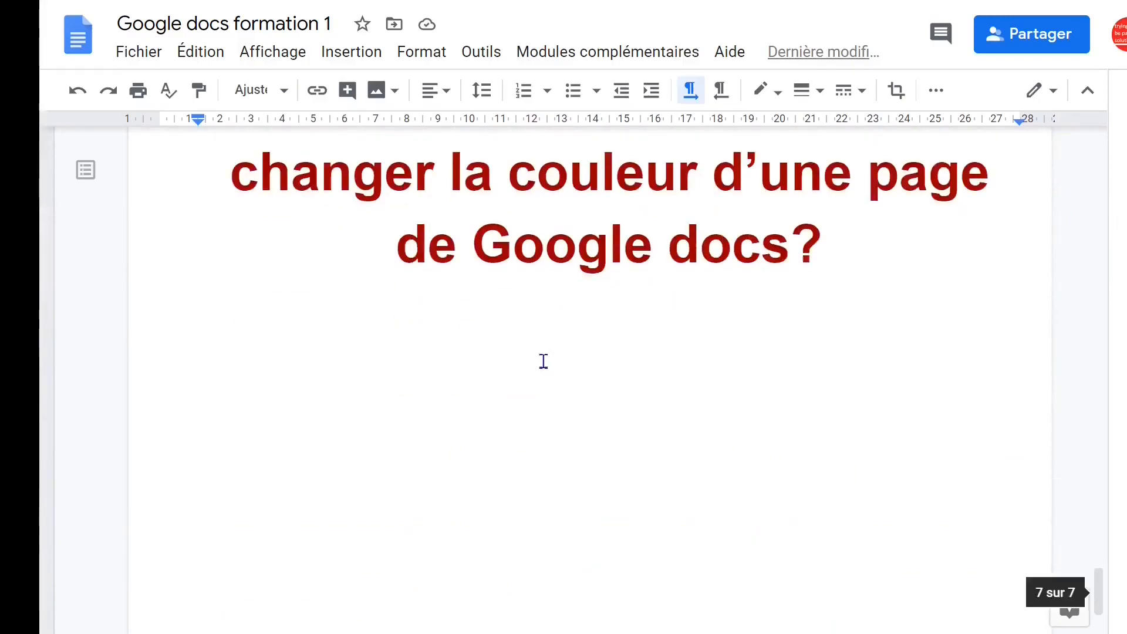
left_click(225, 166)
left_click_drag(226, 166, 901, 277)
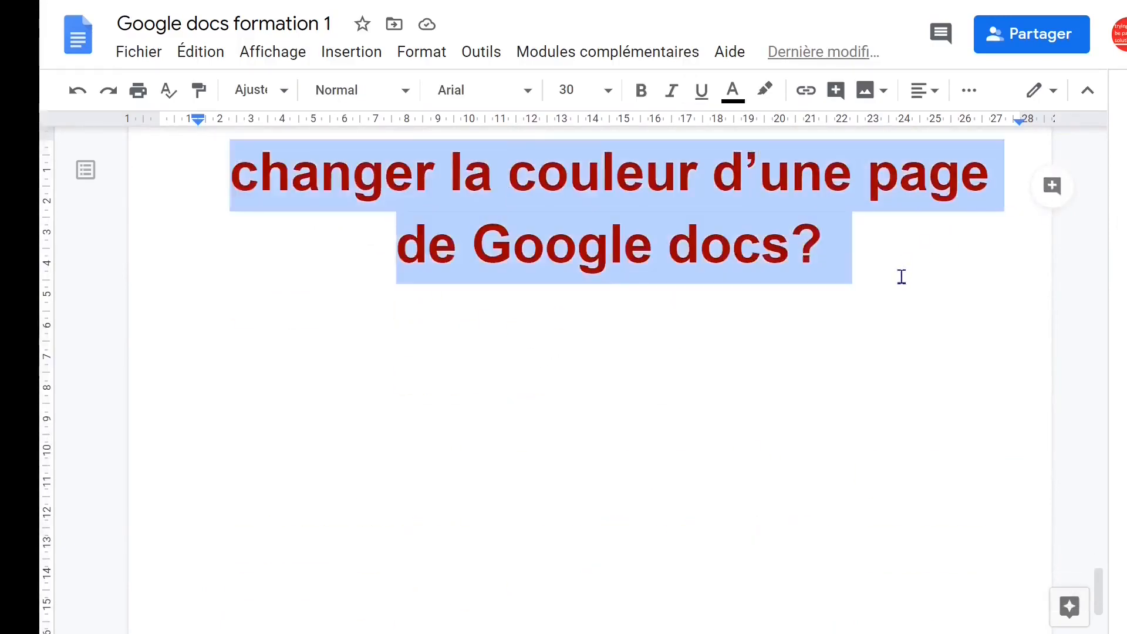
left_click(608, 241)
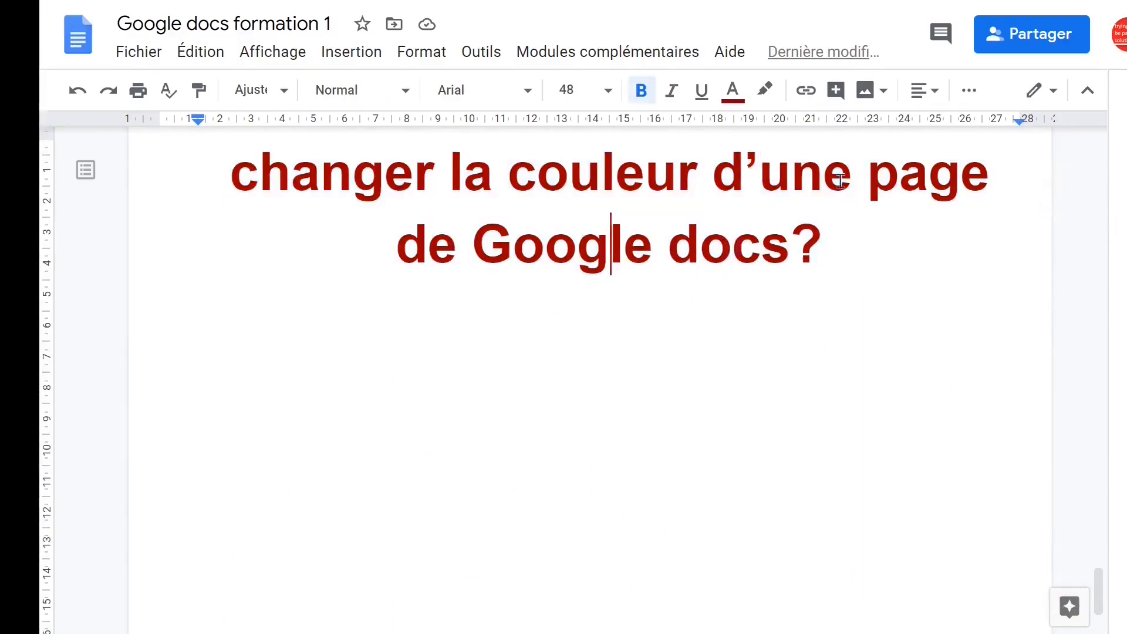
Step: Hide the document's menus and show them again, removing the stray "F" from the heading
left_click(1087, 90)
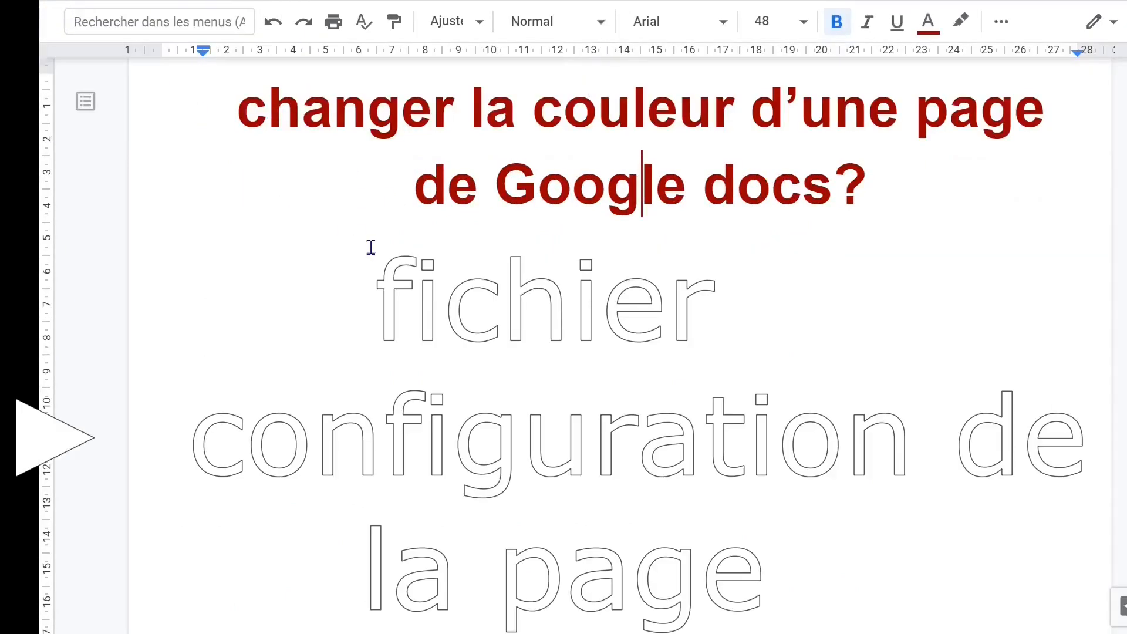
type("F")
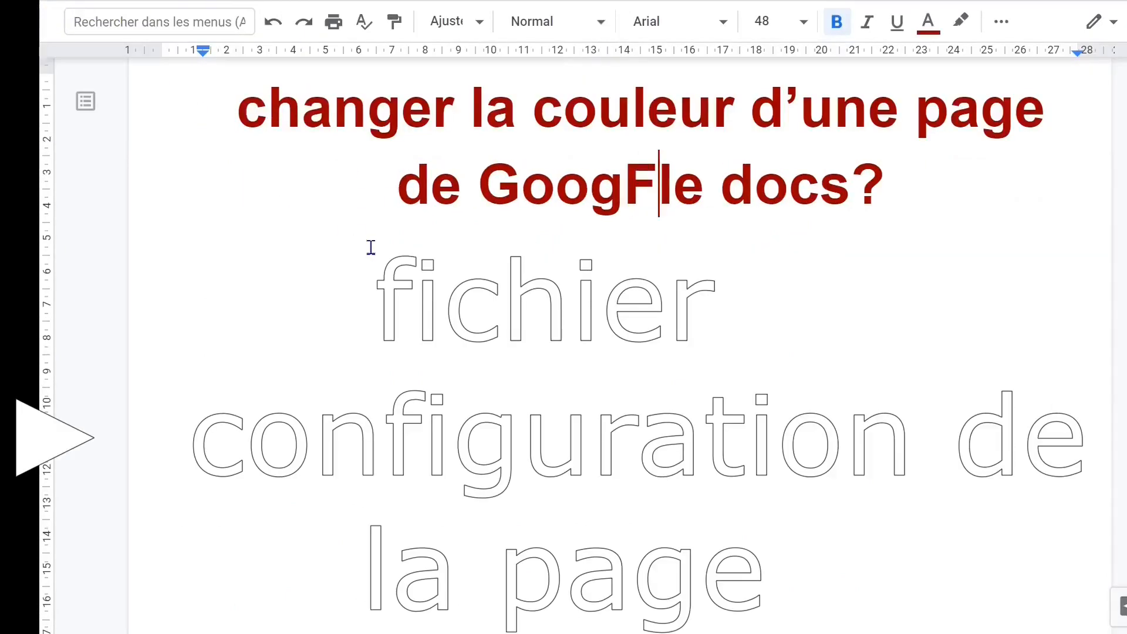
key("BackSpace")
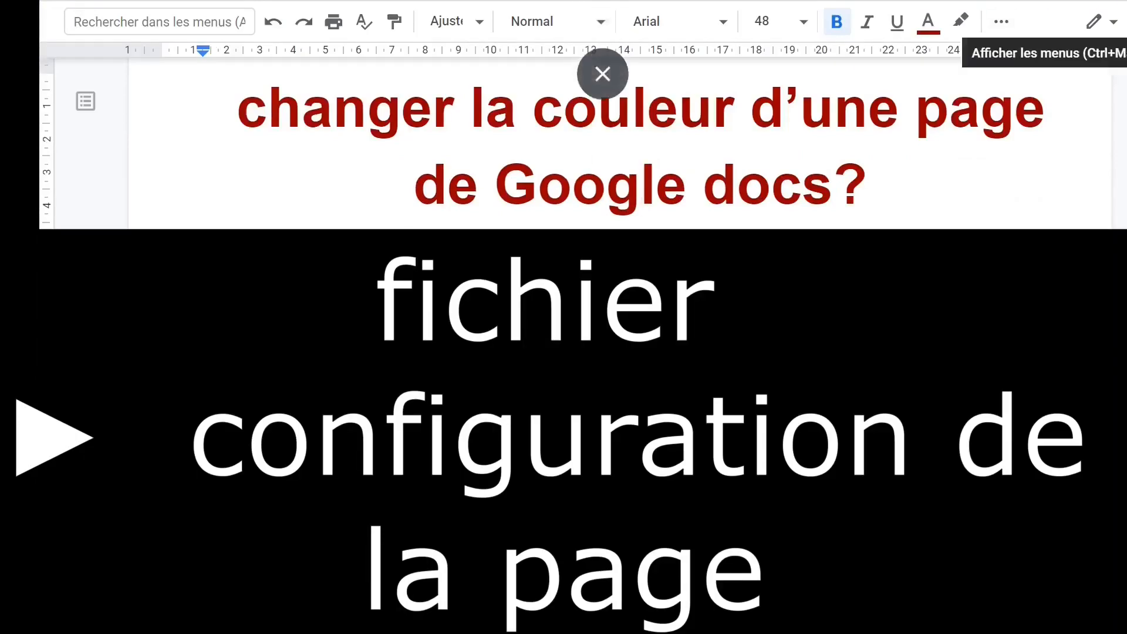
key("ctrl+shift+f")
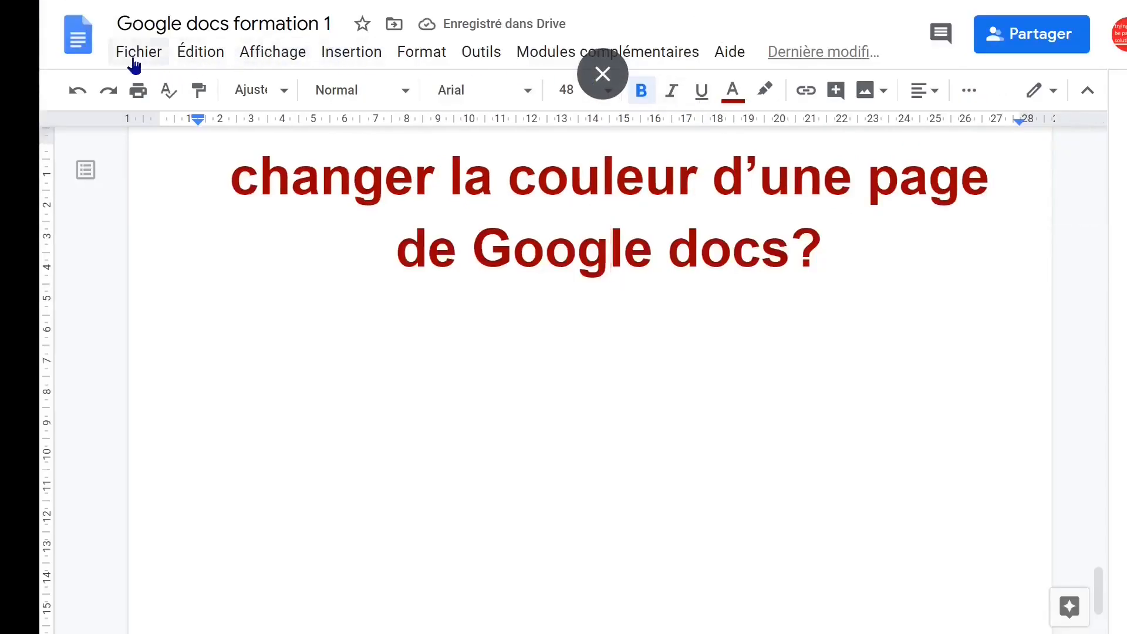
Step: Open the page setup and review the orientation and paper formats, keeping Paysage and A4 (21 x 29,7 cm)
left_click(135, 56)
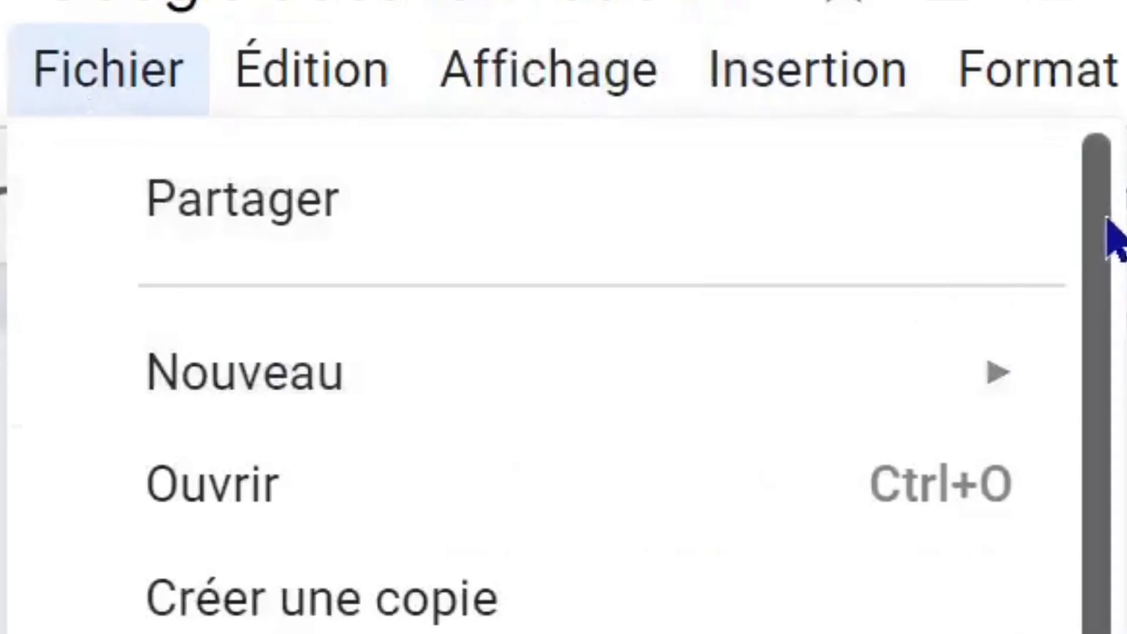
left_click_drag(1106, 217, 1108, 631)
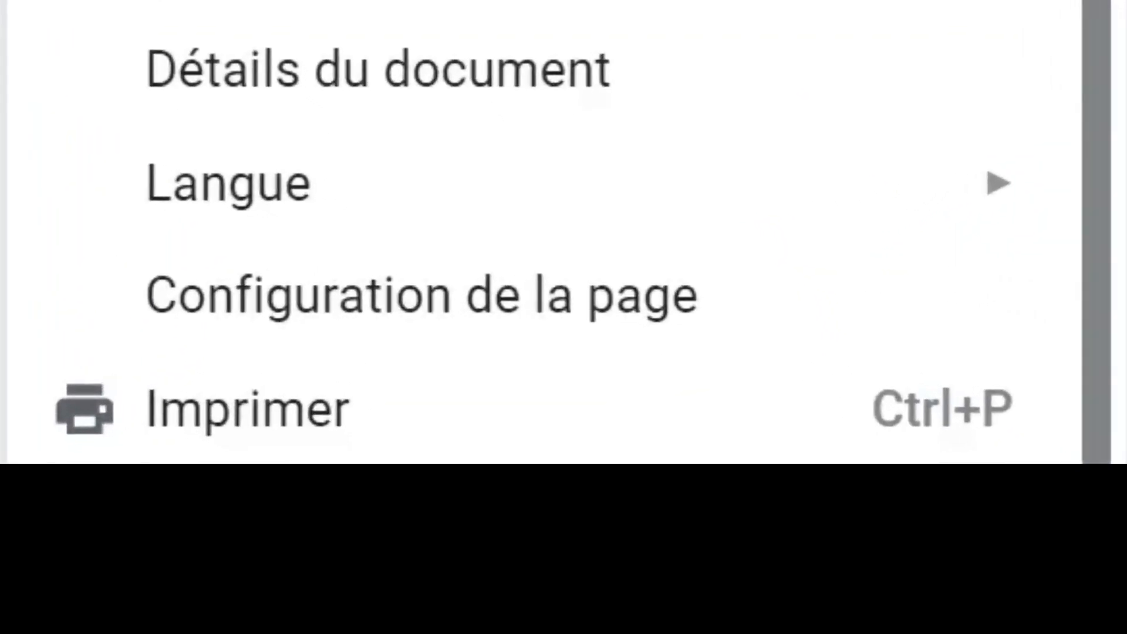
left_click(386, 306)
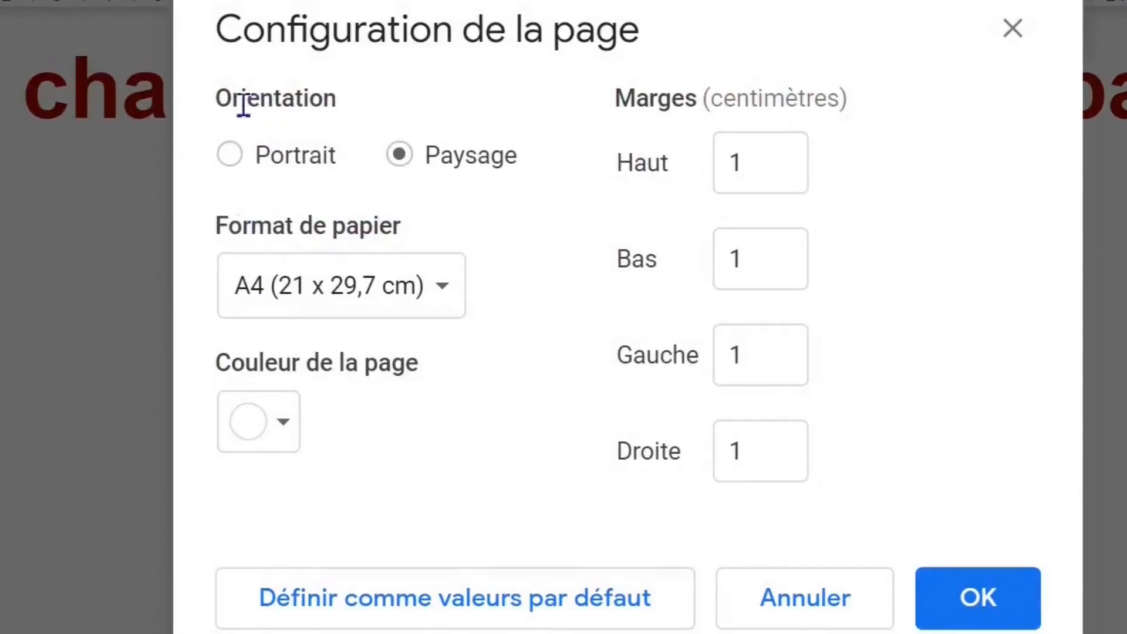
left_click(232, 153)
left_click(400, 155)
left_click(441, 292)
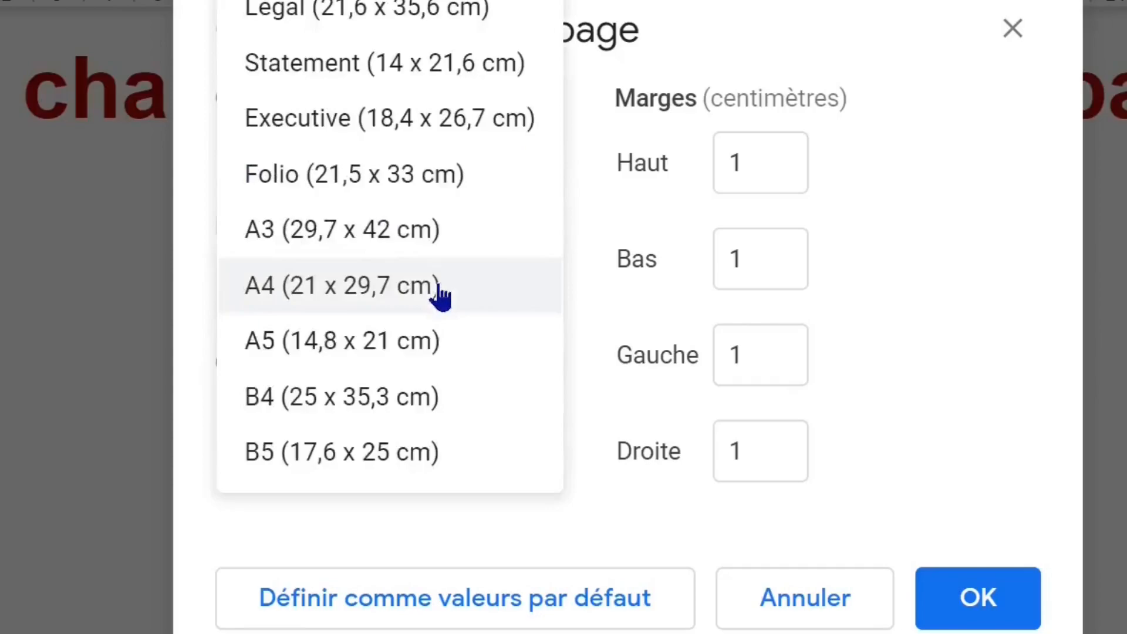
left_click(846, 290)
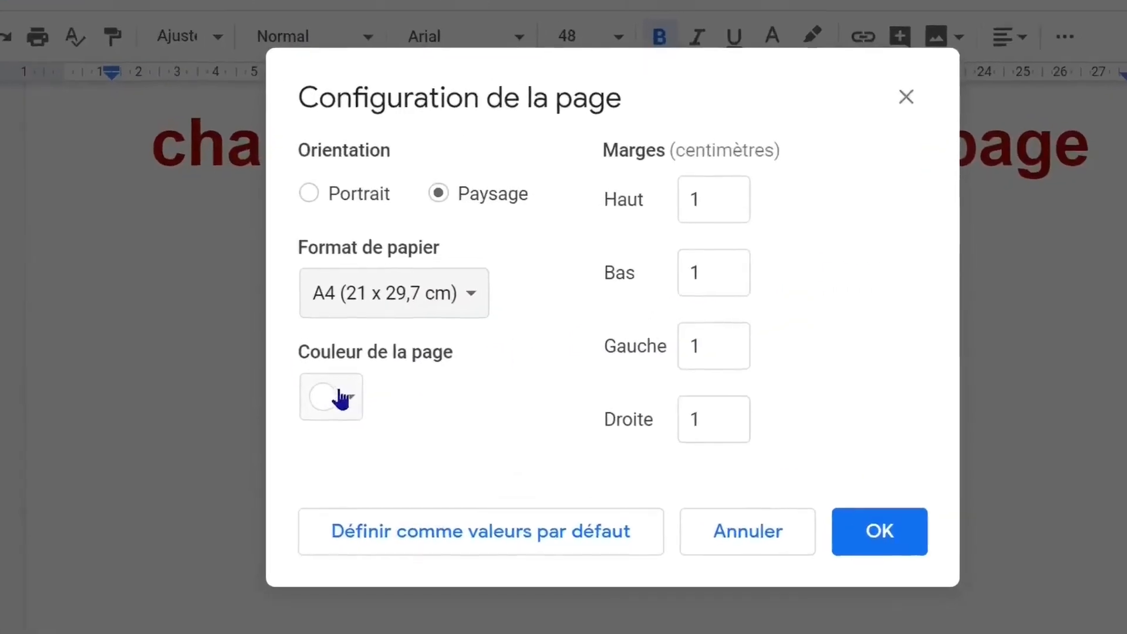
Step: Set the page color to bright green, apply the page setup and check the document's other pages
left_click(288, 422)
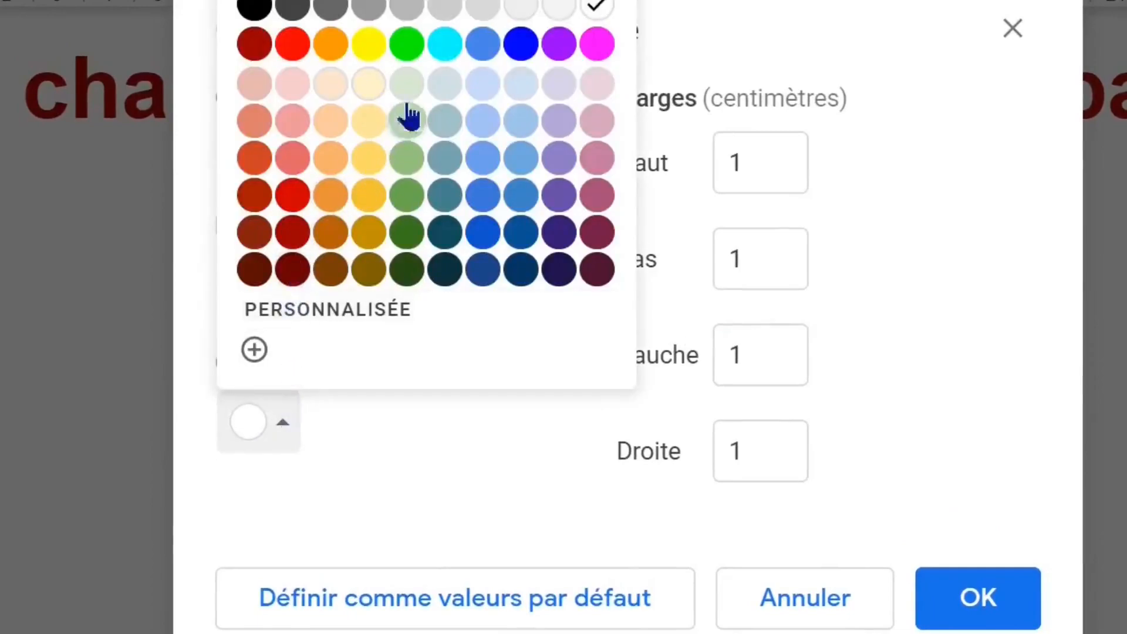
left_click(406, 44)
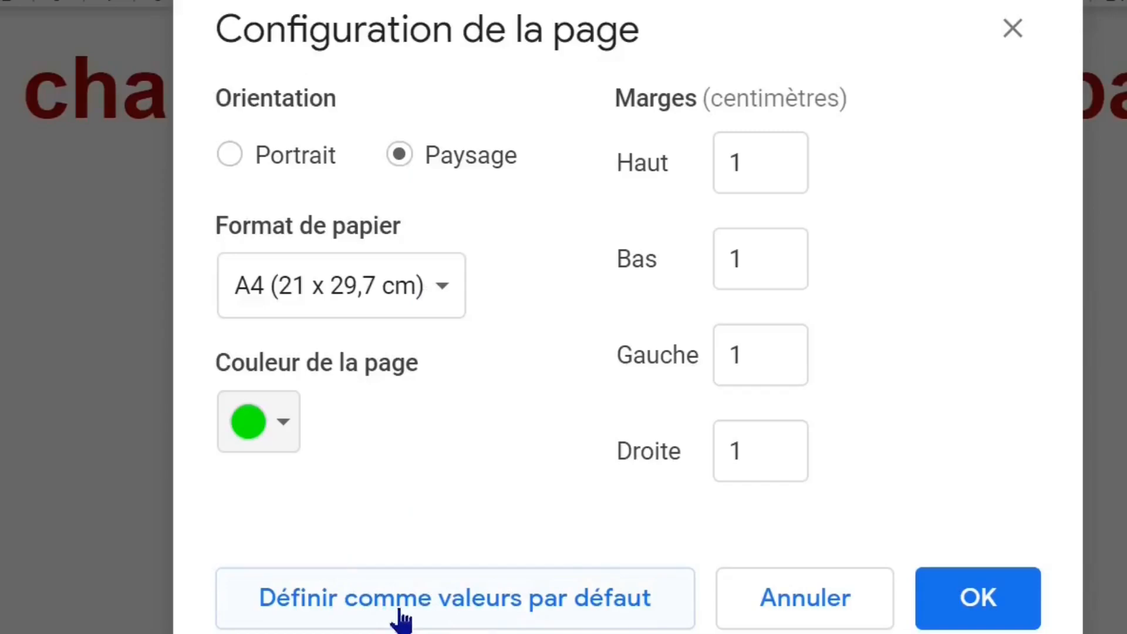
left_click(988, 623)
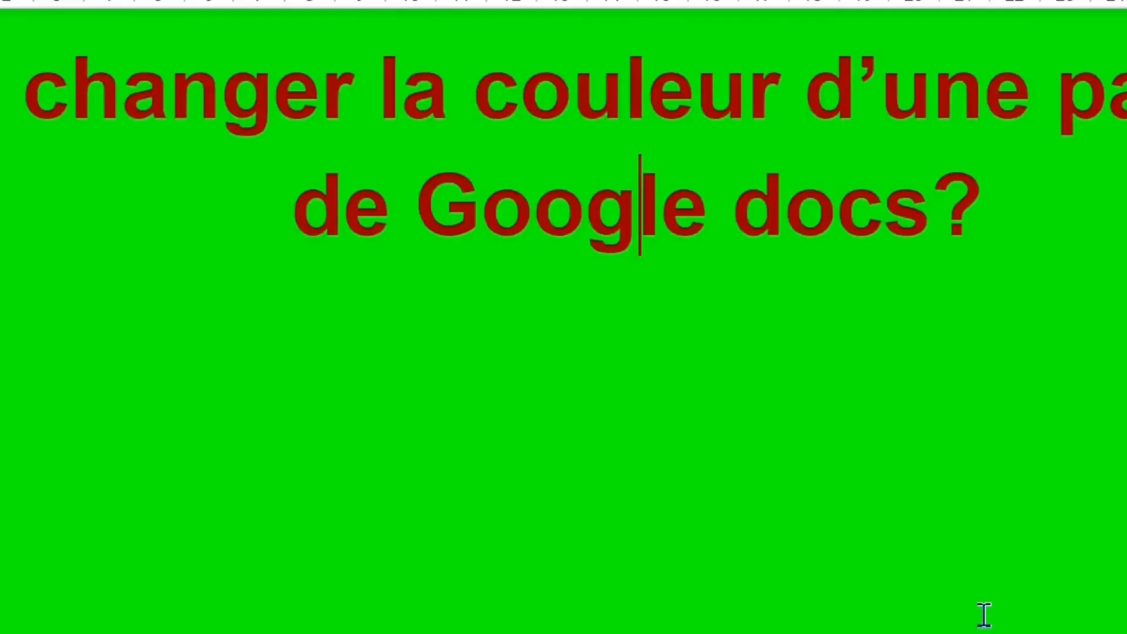
scroll(1007, 421, "up", 20)
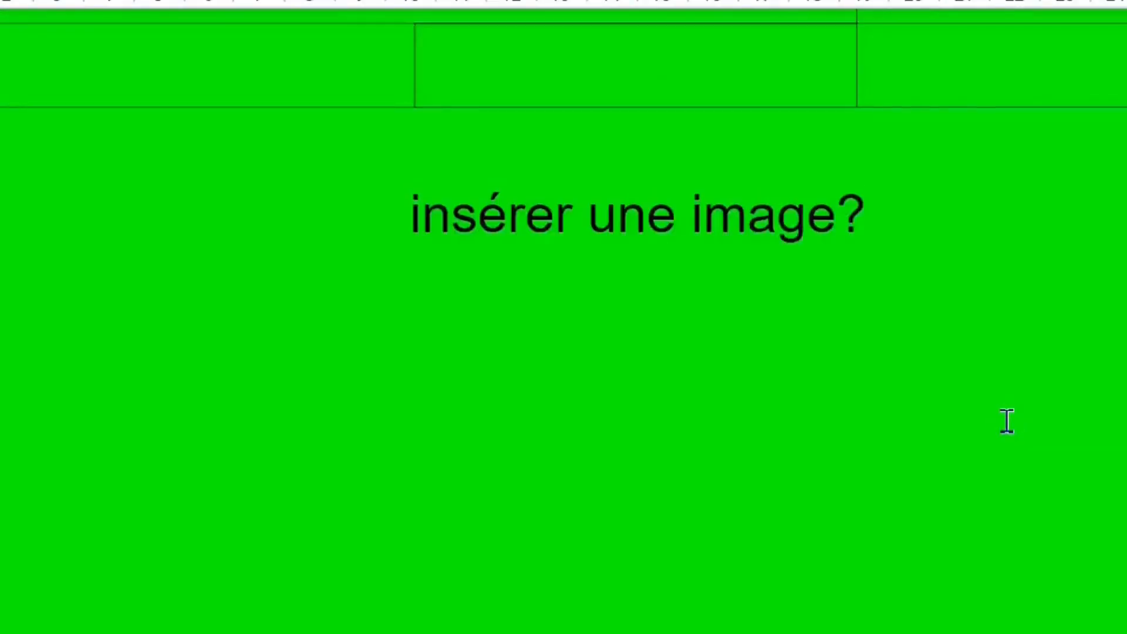
scroll(1006, 420, "up", 10)
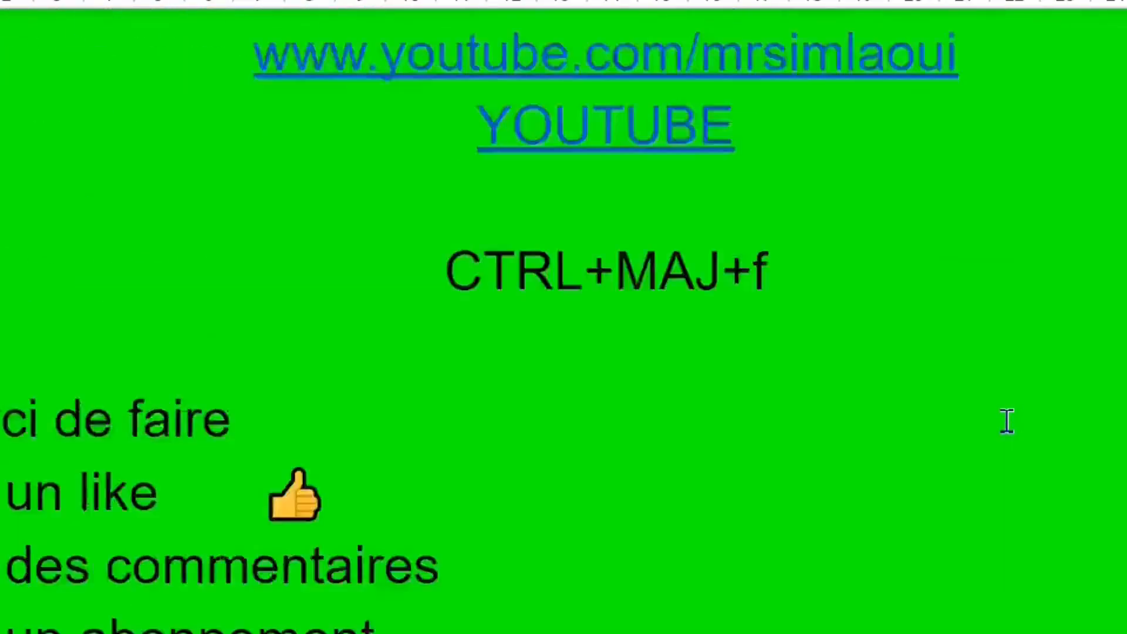